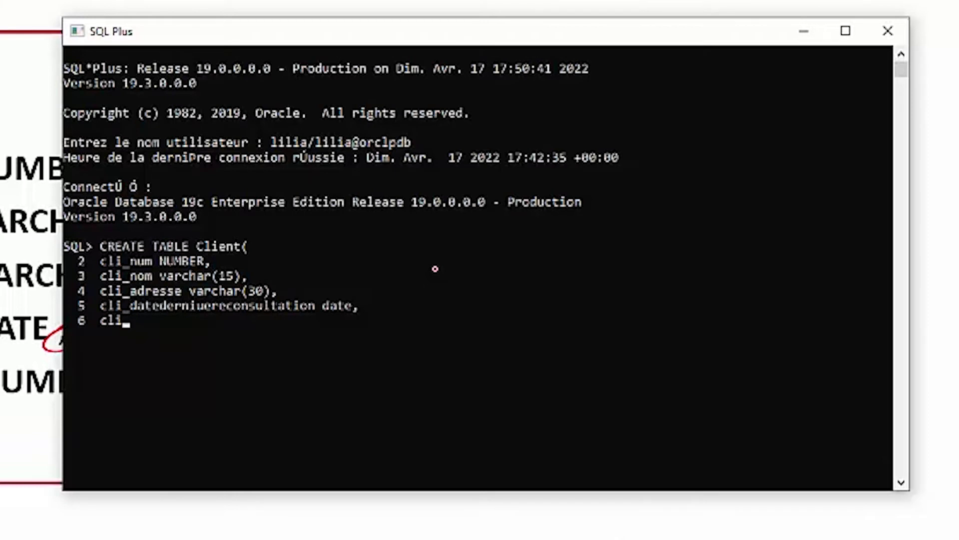
Finish the CREATE TABLE Client statement with a cli_secteur column of type number and execute it
type("_secteur ")
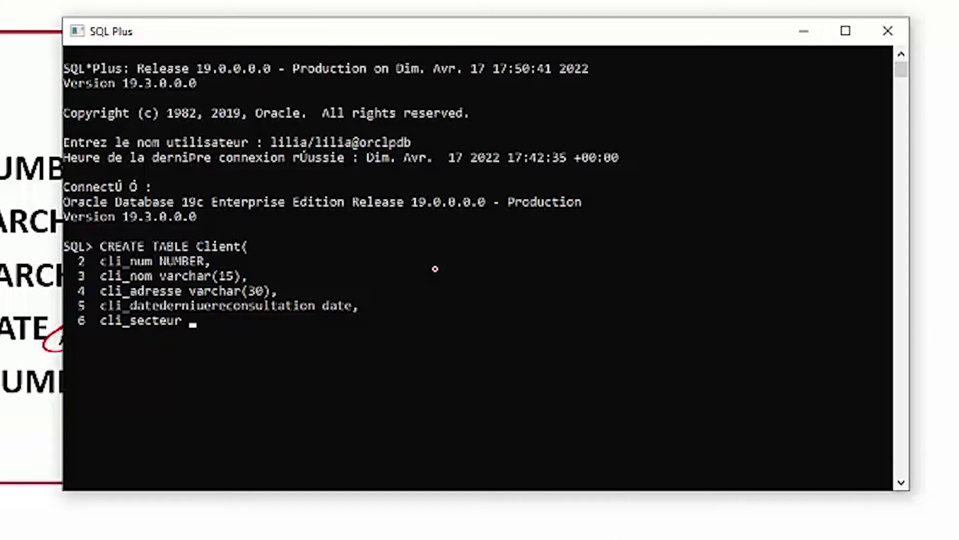
type("number")
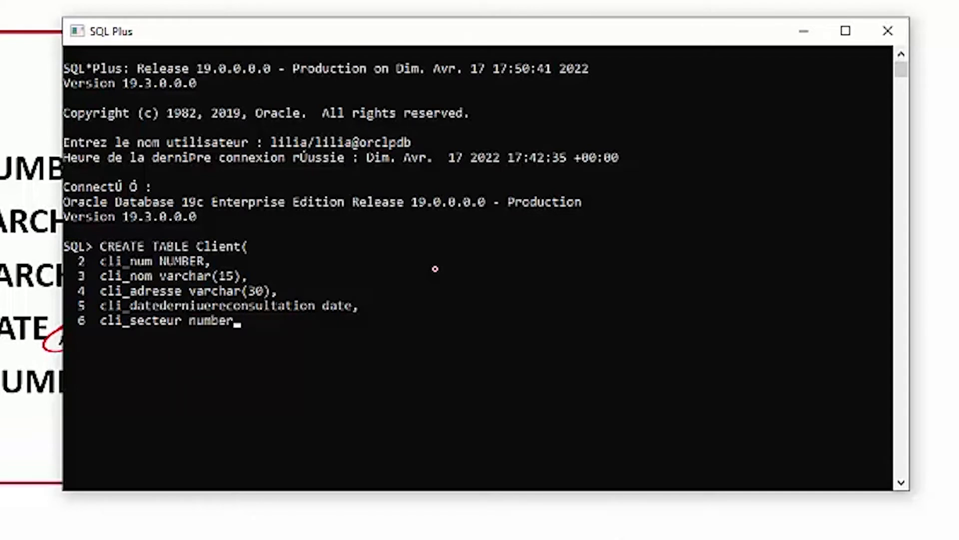
type(");")
key("Return")
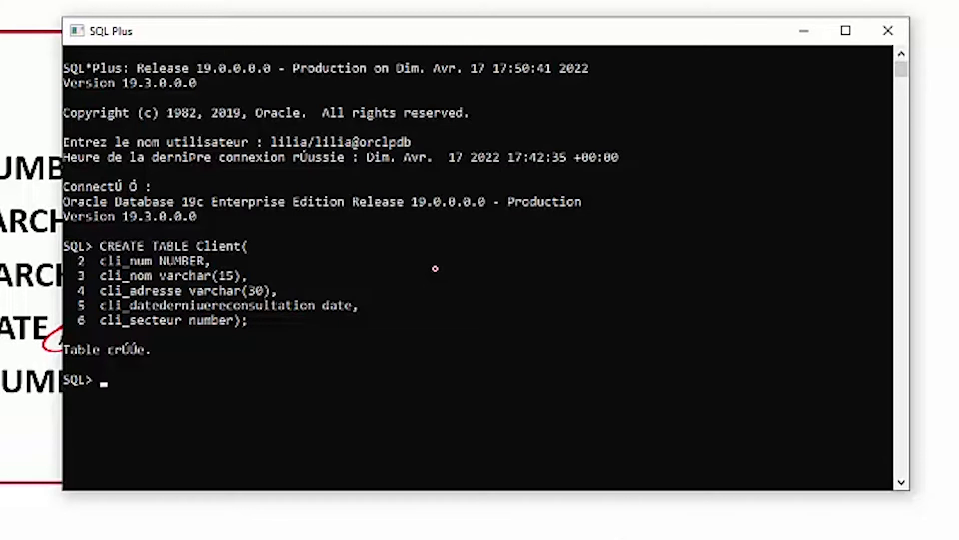
Display the structure of the client table with the describe command
type("dec")
key("BackSpace")
type("scribe")
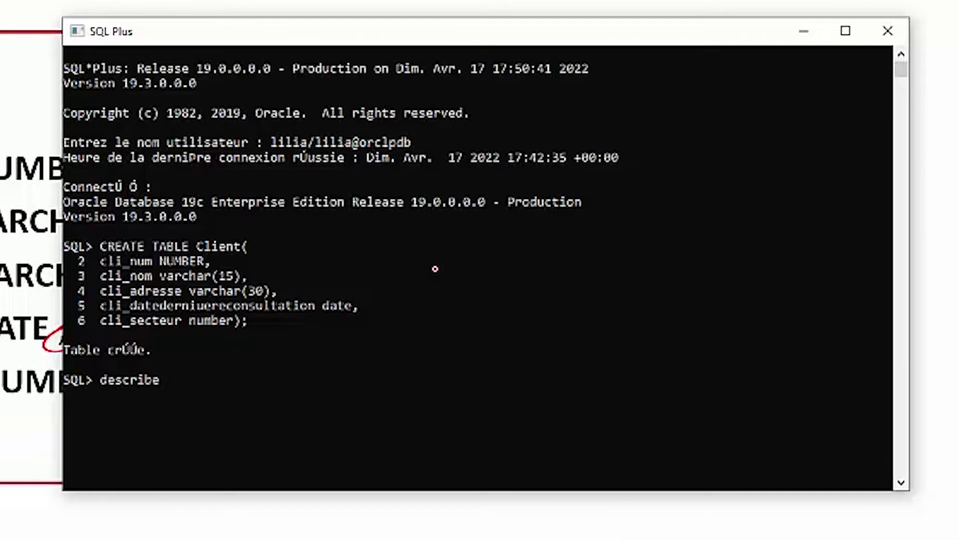
type(" client")
key("Return")
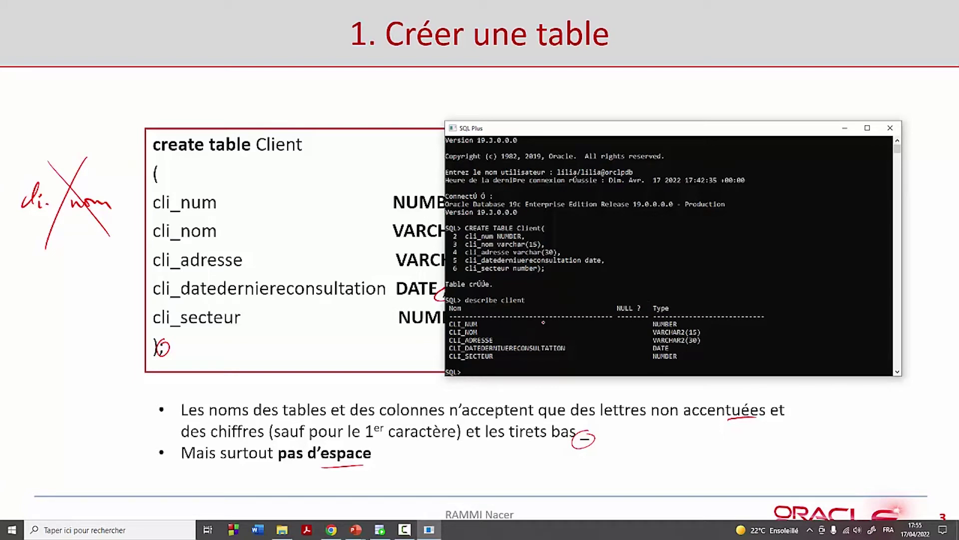
Switch to Oracle SQL Developer, refresh the table list of the already open connection, and open the CLIENT table
left_click(380, 530)
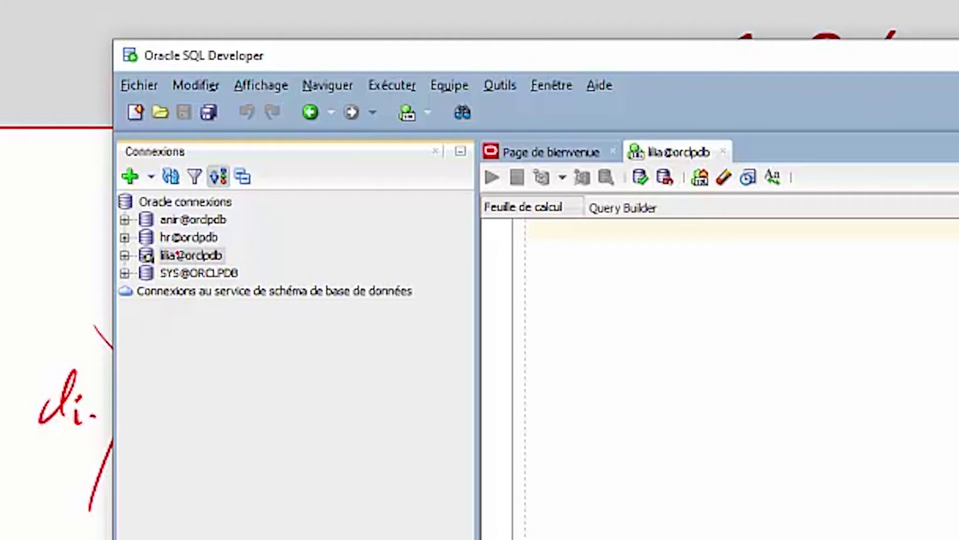
double_click(193, 255)
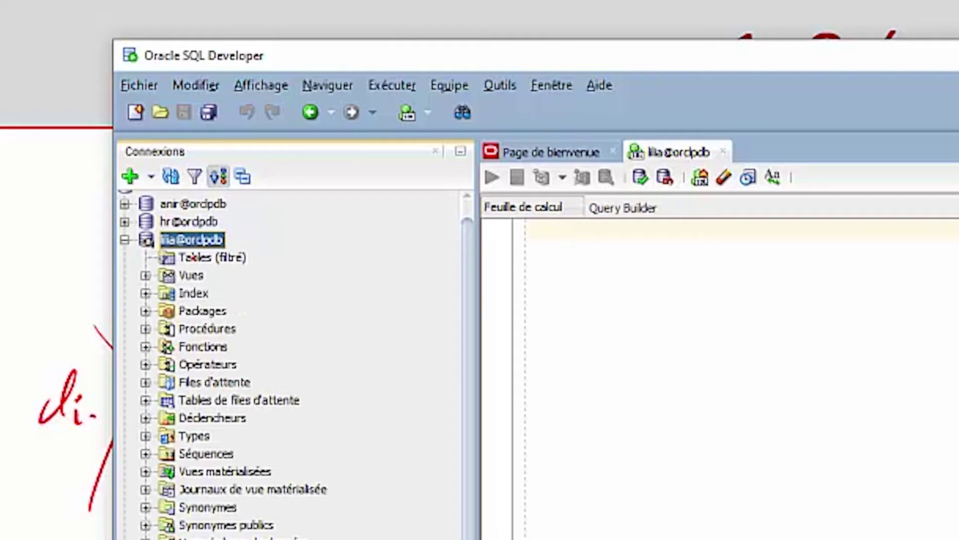
left_click(185, 257)
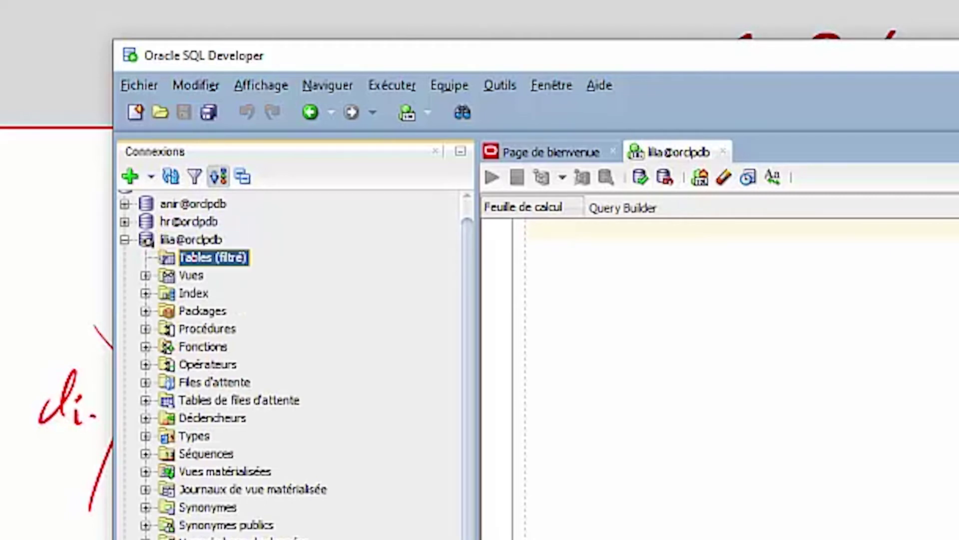
left_click(170, 177)
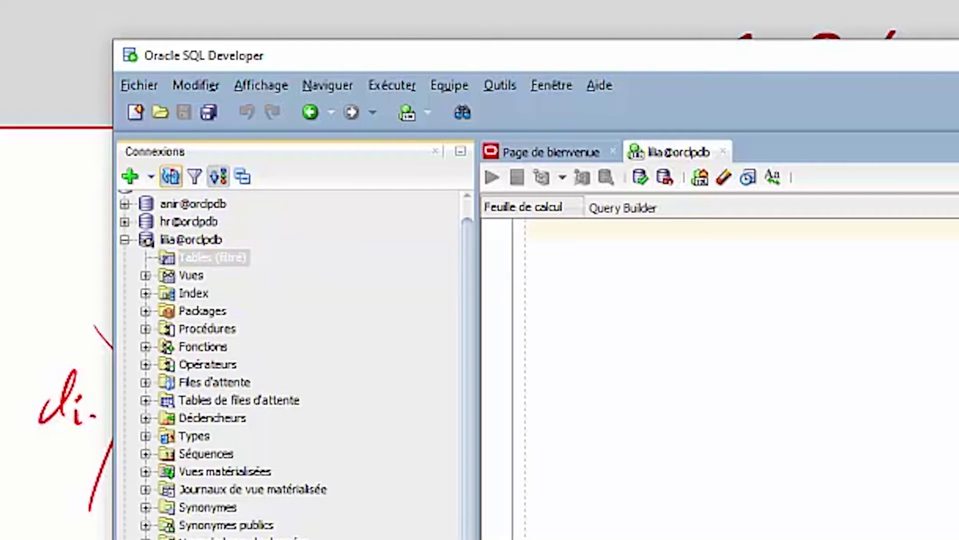
double_click(207, 275)
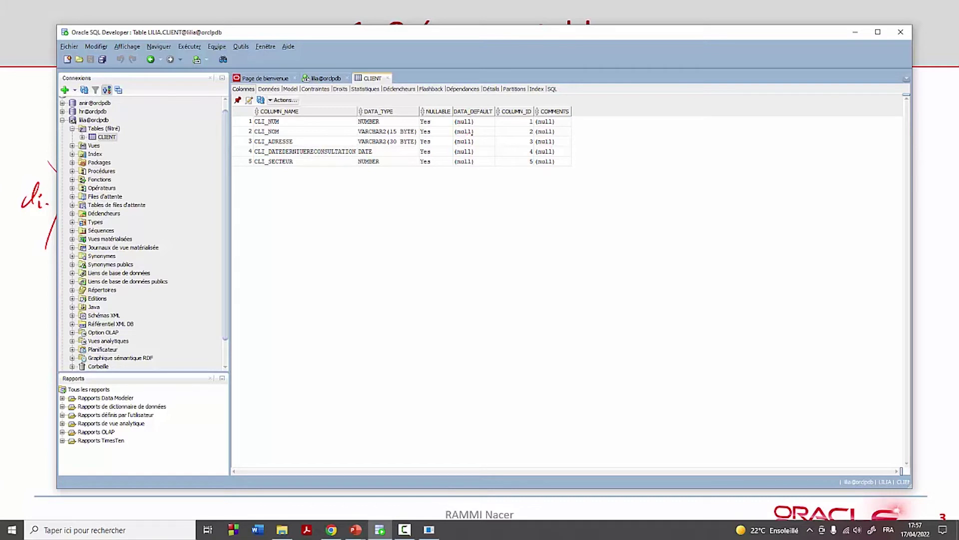
Show the SQL definition of the CLIENT table and highlight the schema name in its CREATE TABLE statement
left_click(552, 89)
mouse_move(534, 76)
left_mouse_down()
mouse_move(537, 103)
mouse_move(573, 102)
mouse_move(575, 76)
left_mouse_up()
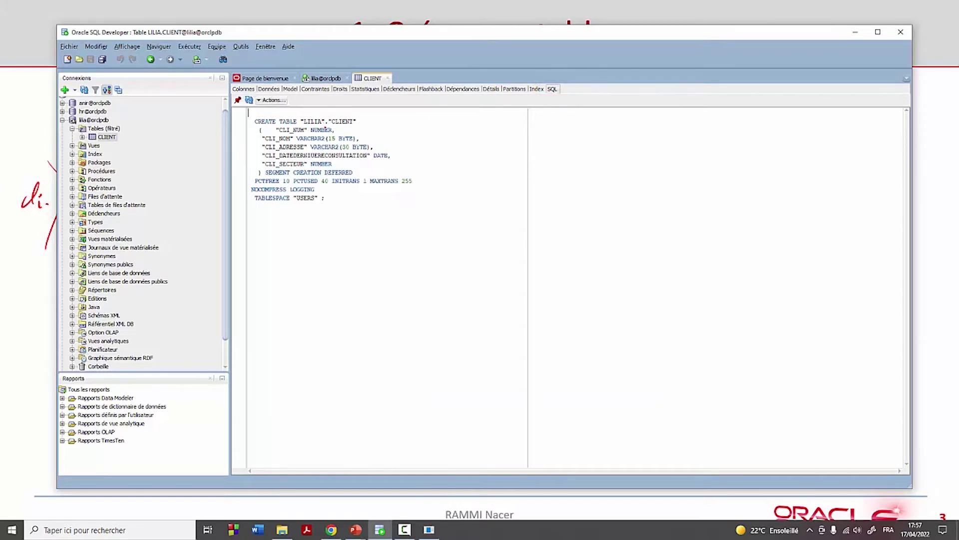
double_click(318, 122)
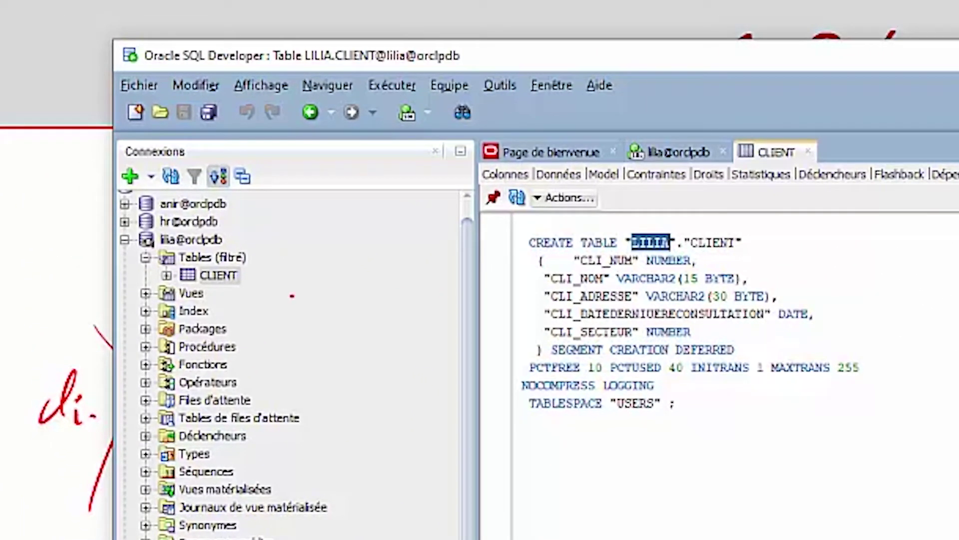
Start creating a new table in the connection's Tables folder and name it Client2
left_click(202, 257)
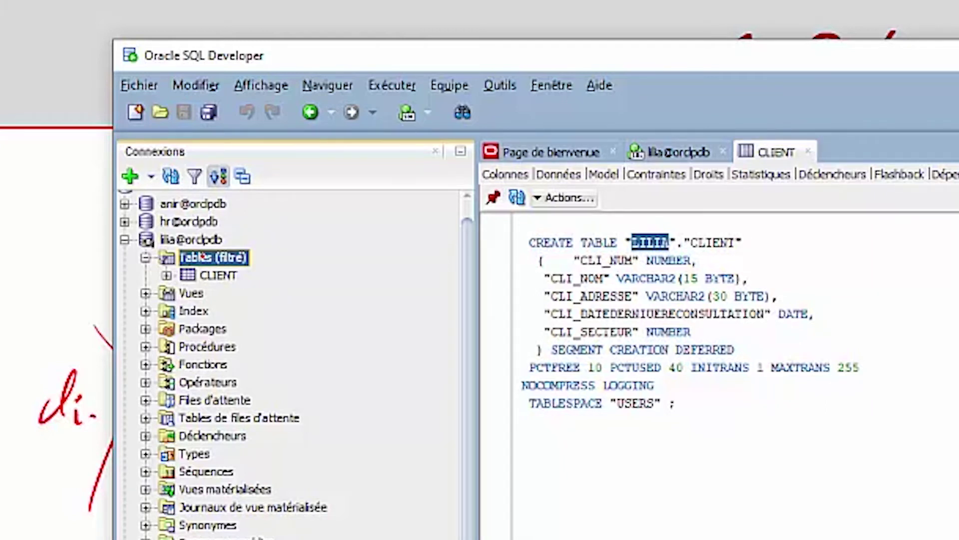
right_click(203, 257)
left_click(263, 268)
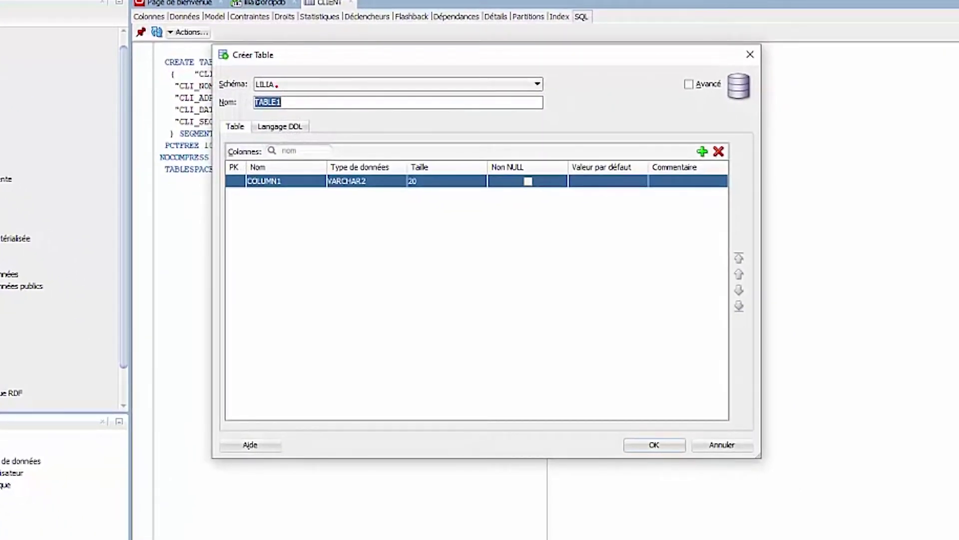
left_click(287, 102)
key("BackSpace")
key("BackSpace")
key("BackSpace")
key("BackSpace")
key("BackSpace")
key("BackSpace")
type("CL")
key("BackSpace")
type("lient2")
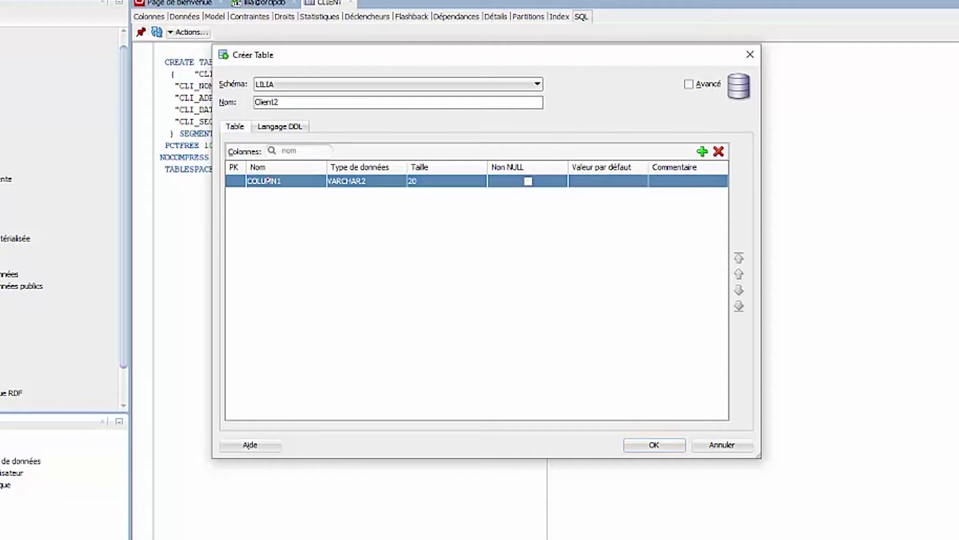
Define the first column as cli_num with data type NUMBER and make it the primary key
left_click(265, 181)
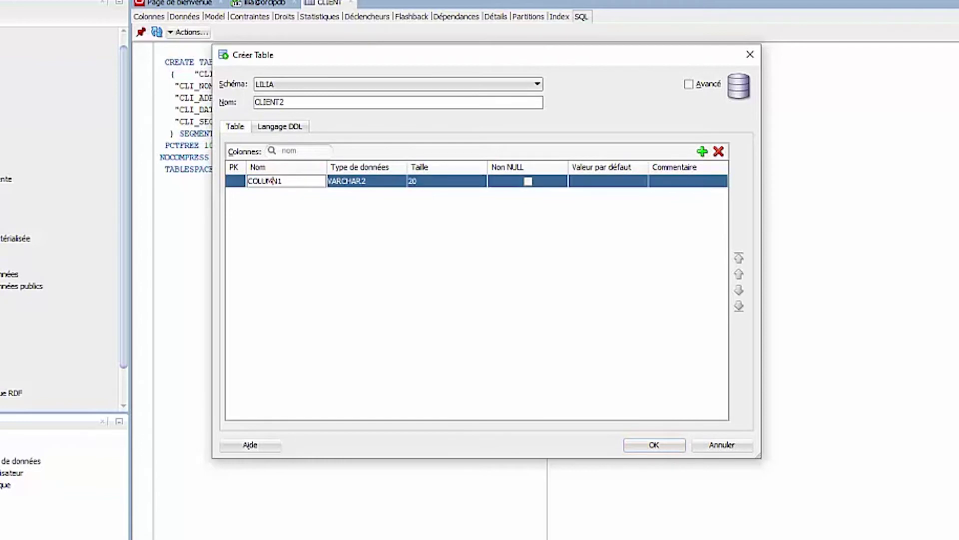
left_click(265, 181)
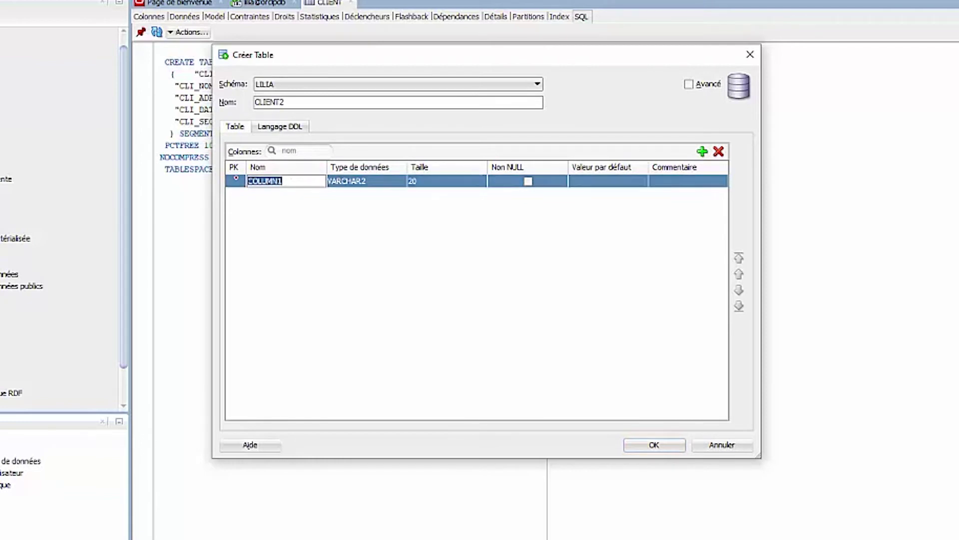
type("CLI")
key("BackSpace")
key("BackSpace")
key("BackSpace")
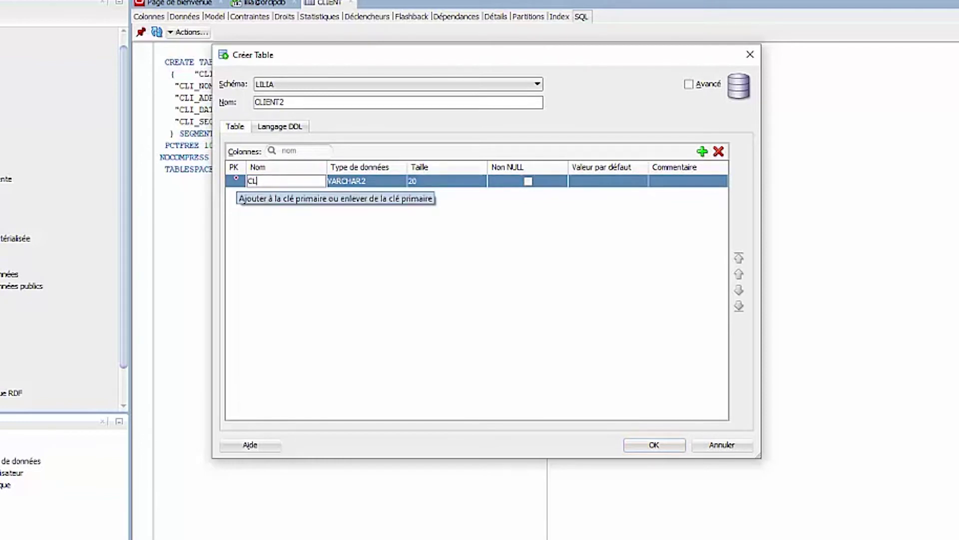
type("cli_num")
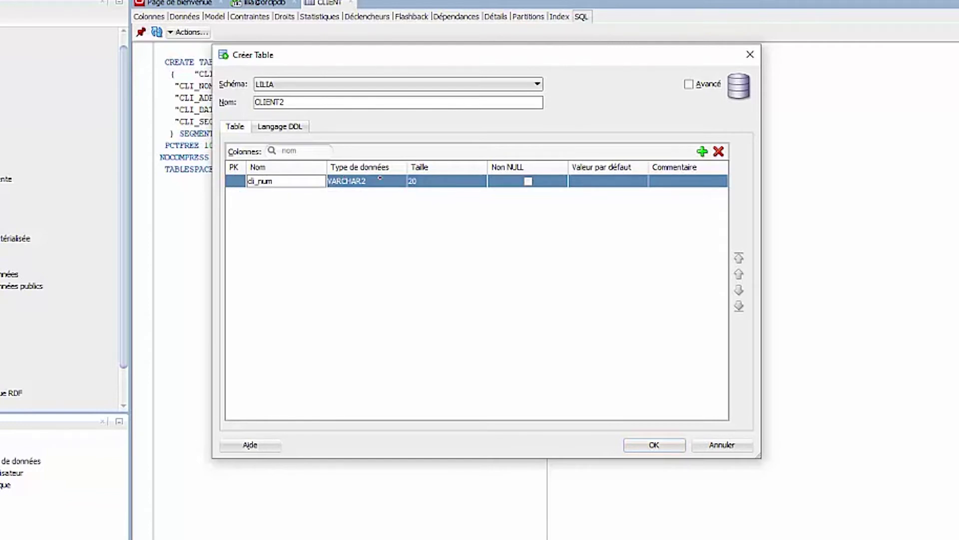
left_click(402, 181)
left_click(381, 204)
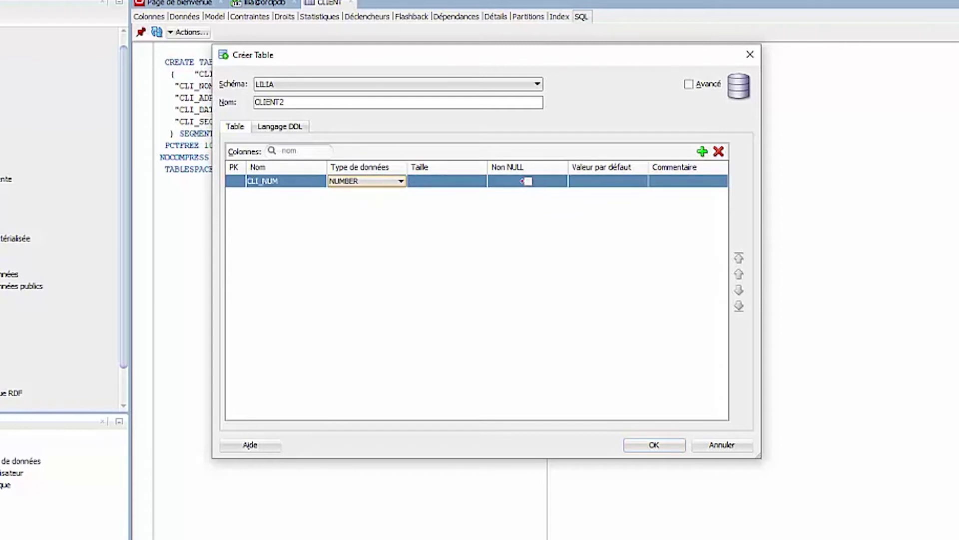
left_click(232, 180)
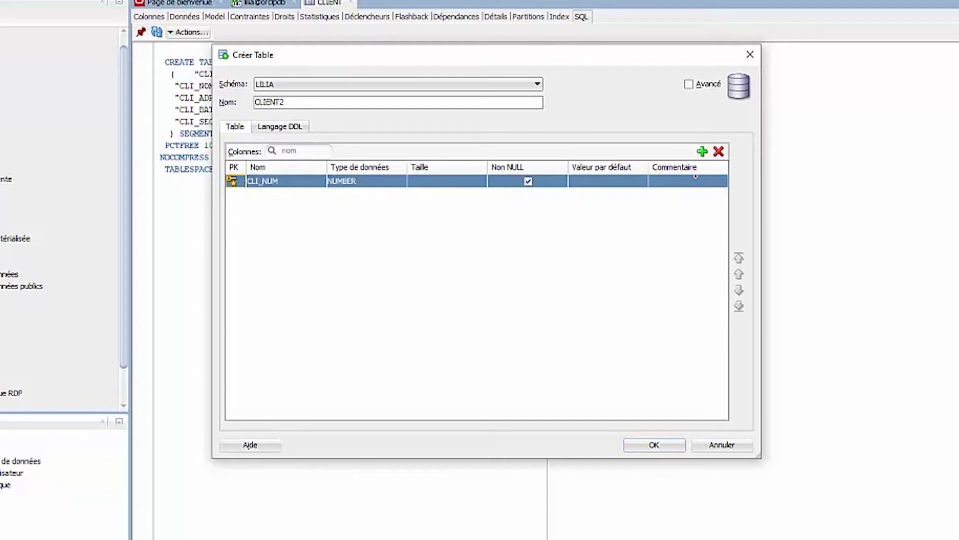
left_click(695, 179)
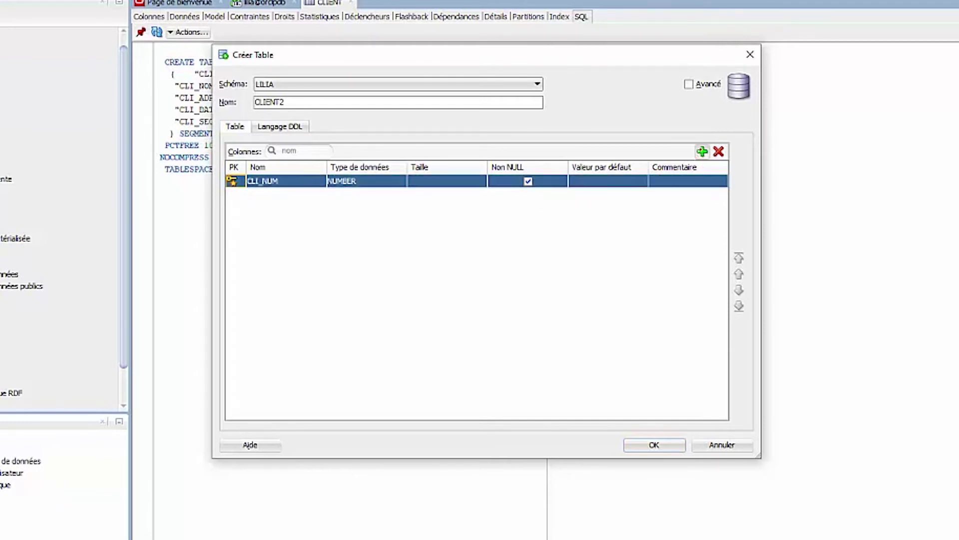
Add a second column named cli_nom, keeping type VARCHAR2, and set its size to 15
left_click(702, 151)
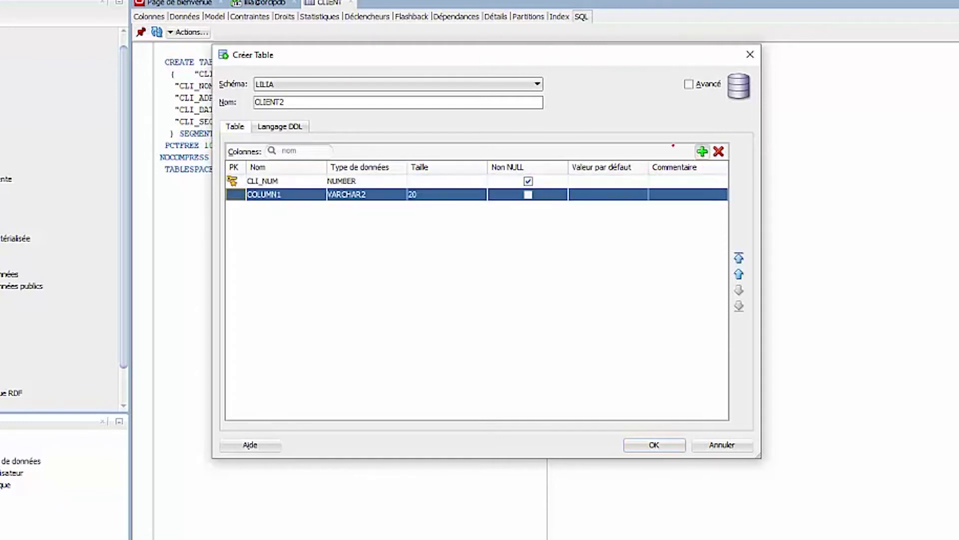
left_click(279, 195)
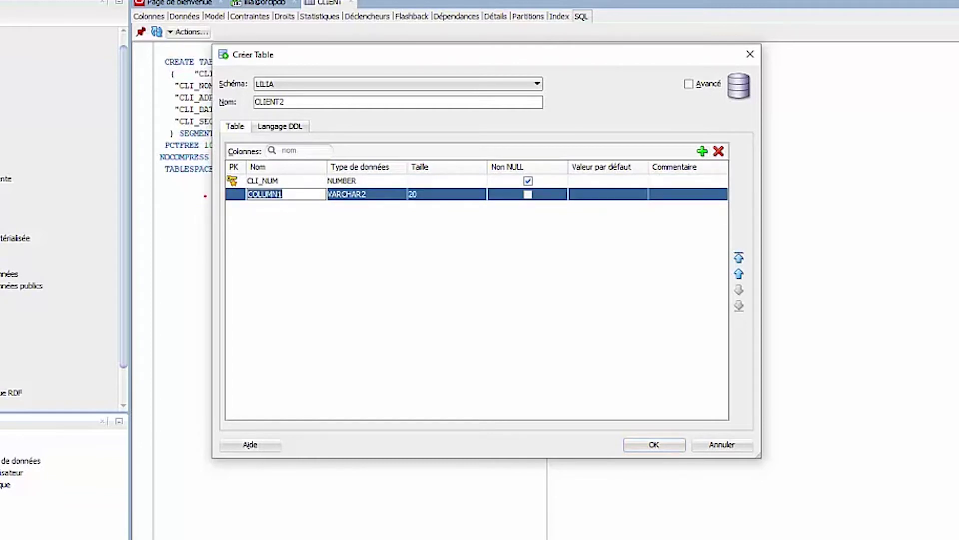
type("cli_nom")
key("Tab")
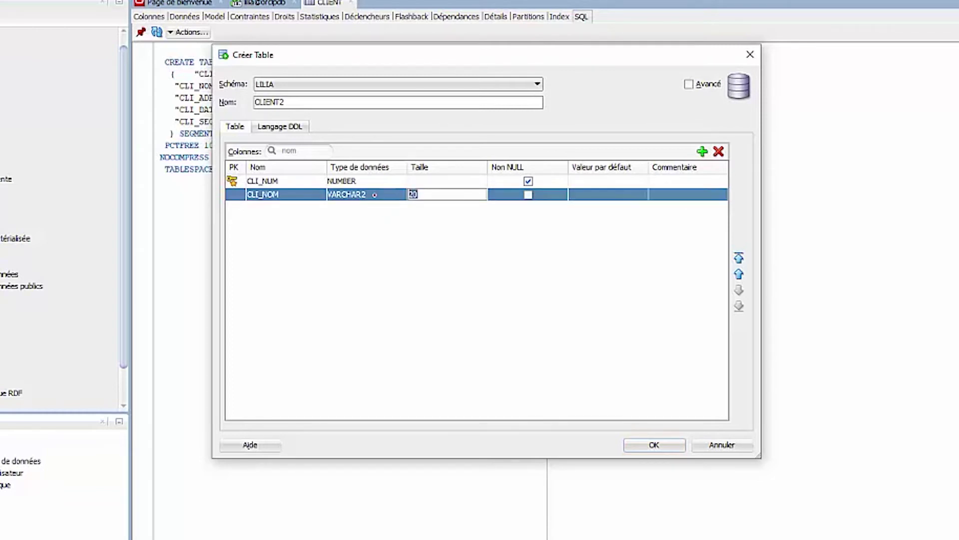
type("15")
Add a third column named cli_adresse, keeping type VARCHAR2, and set its size to 30
left_click(702, 151)
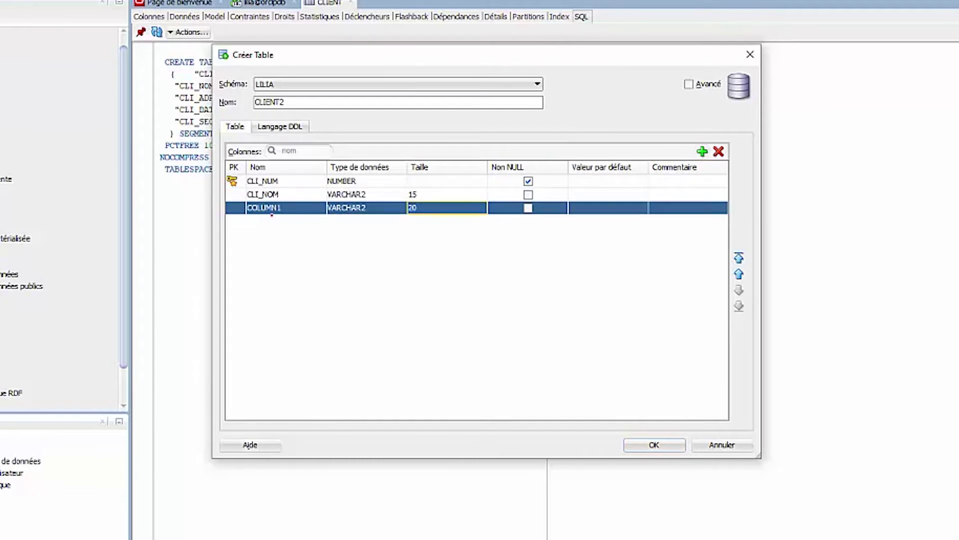
left_click(289, 208)
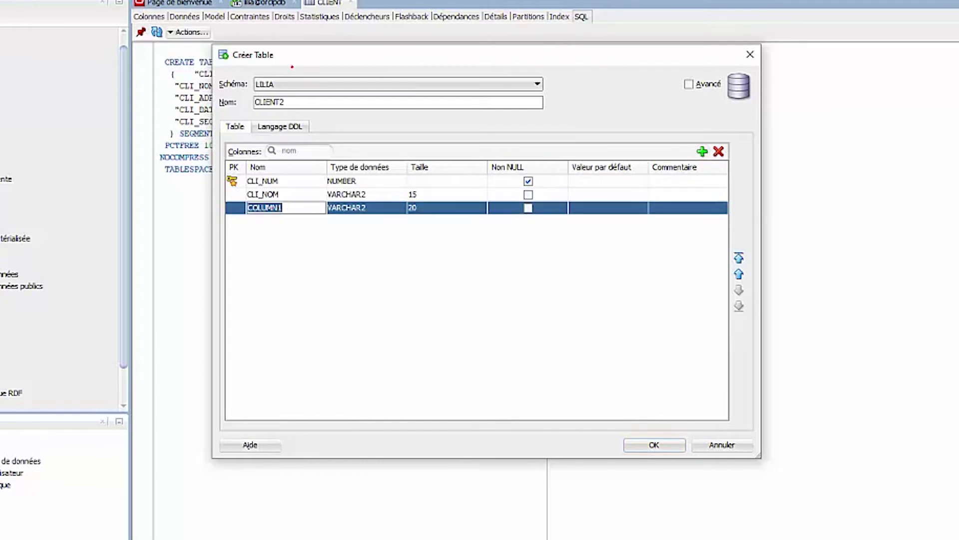
left_click_drag(287, 60, 350, 74)
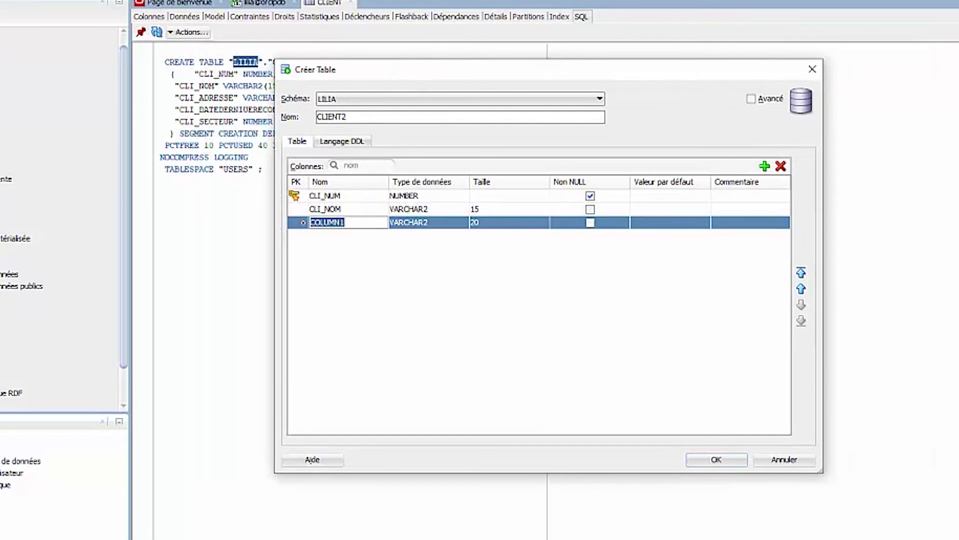
type("cl")
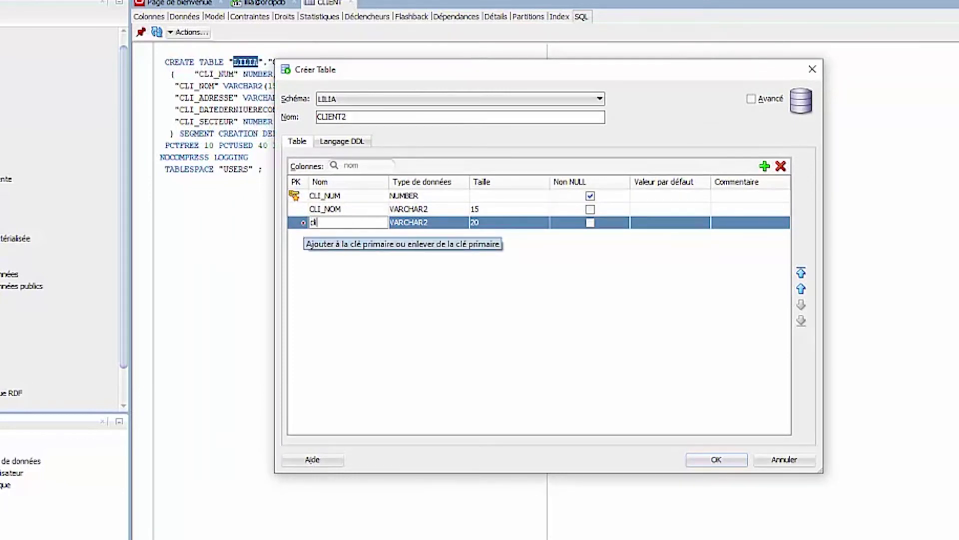
type("_adresse")
left_click(475, 222)
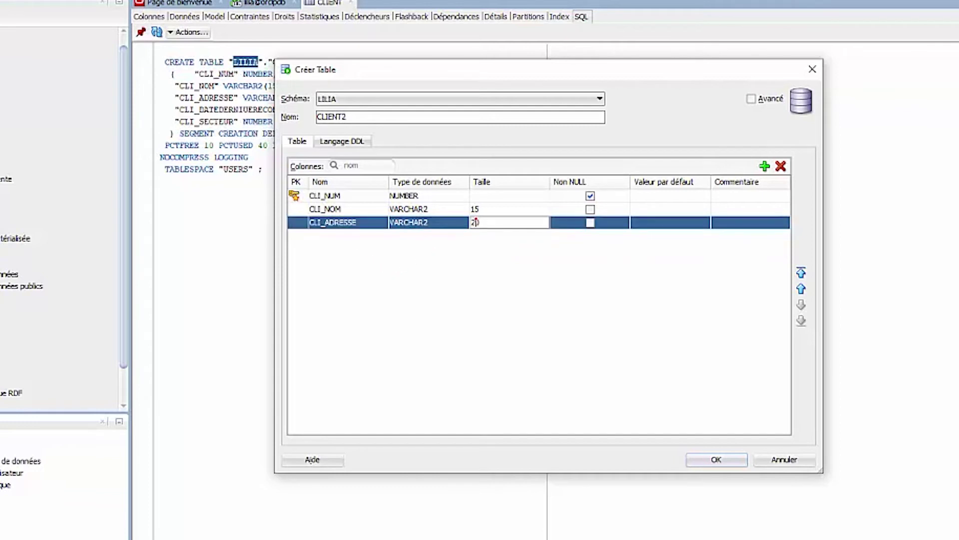
double_click(475, 221)
type("30")
Add a fourth column named cli_datederniereconsultation with data type DATE
left_click(764, 166)
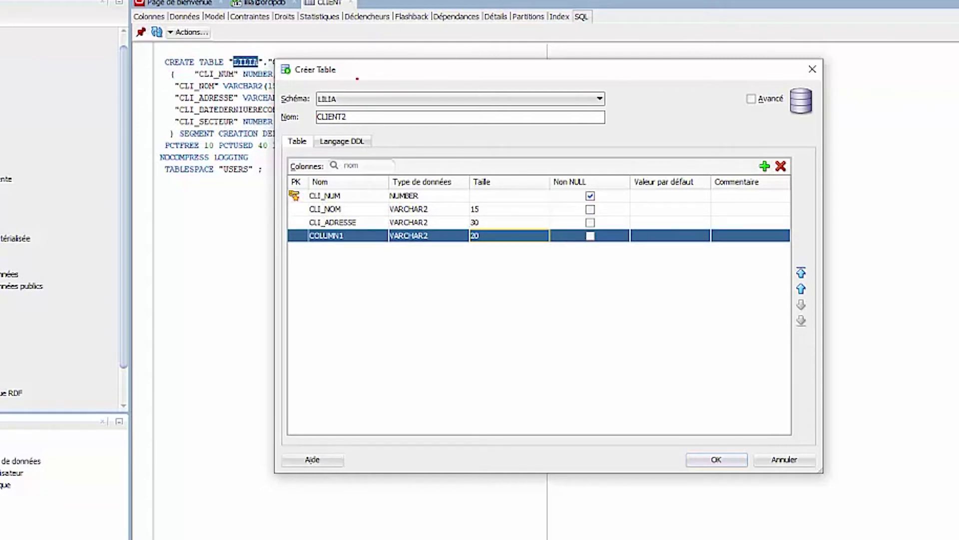
left_click(351, 236)
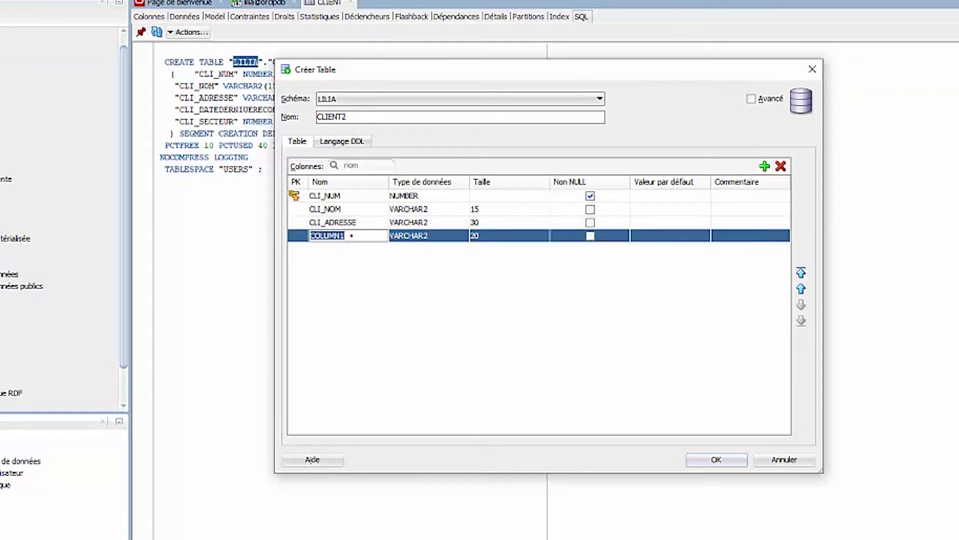
type("cli_")
type("datederniere")
type("consul")
type("tation")
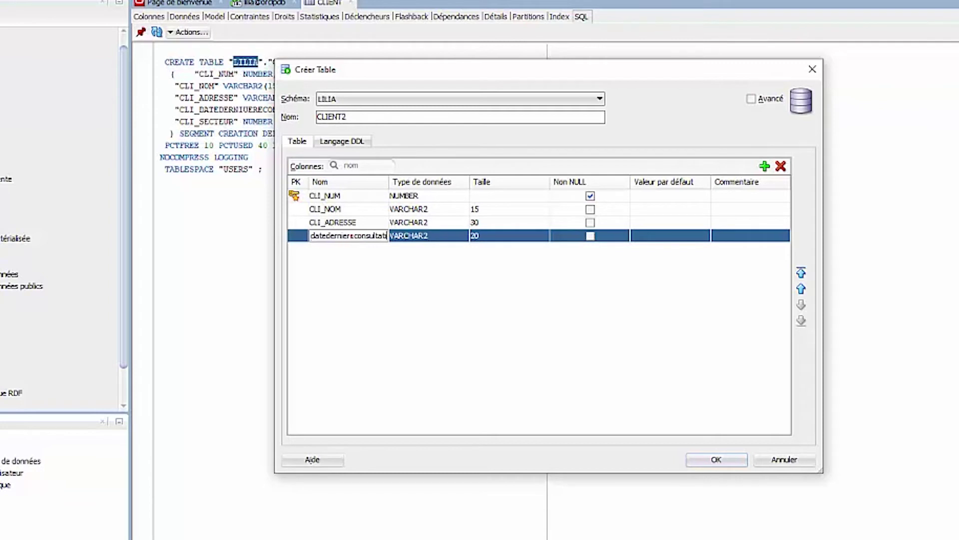
left_click(442, 238)
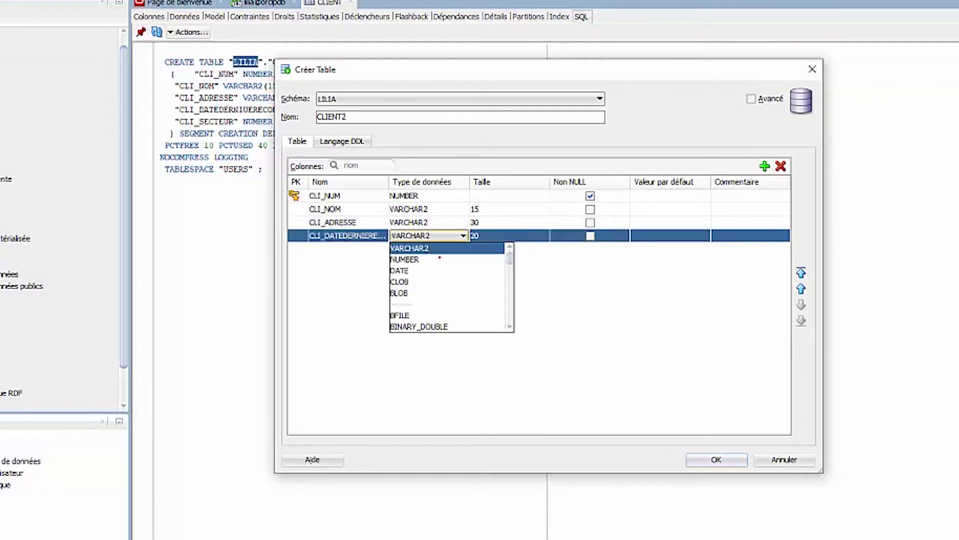
left_click(431, 274)
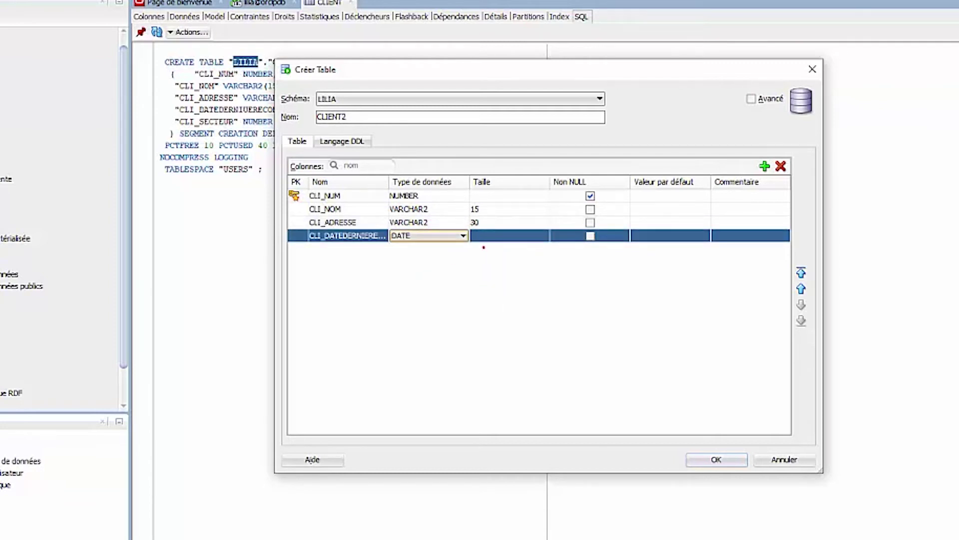
Add a fifth column named cli_secteur with data type NUMBER
left_click(764, 166)
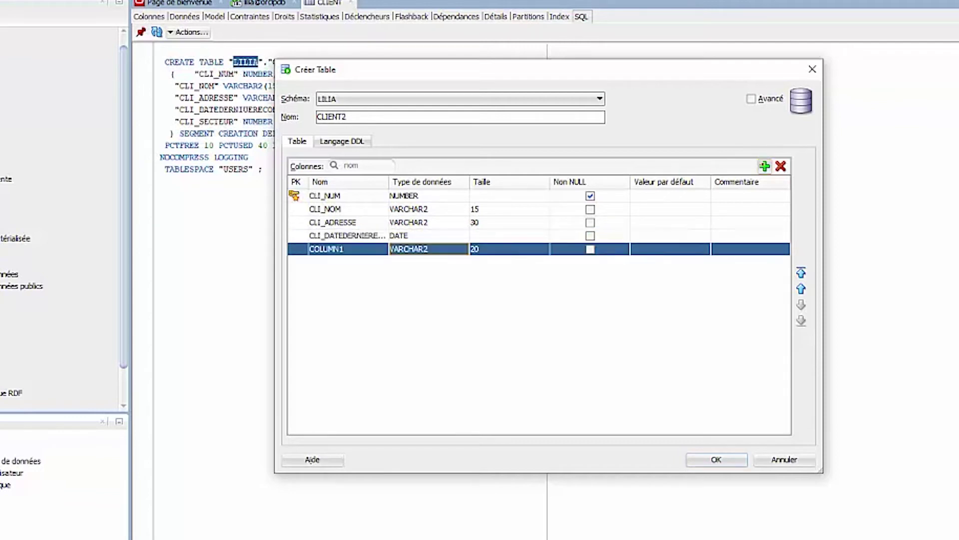
left_click(344, 248)
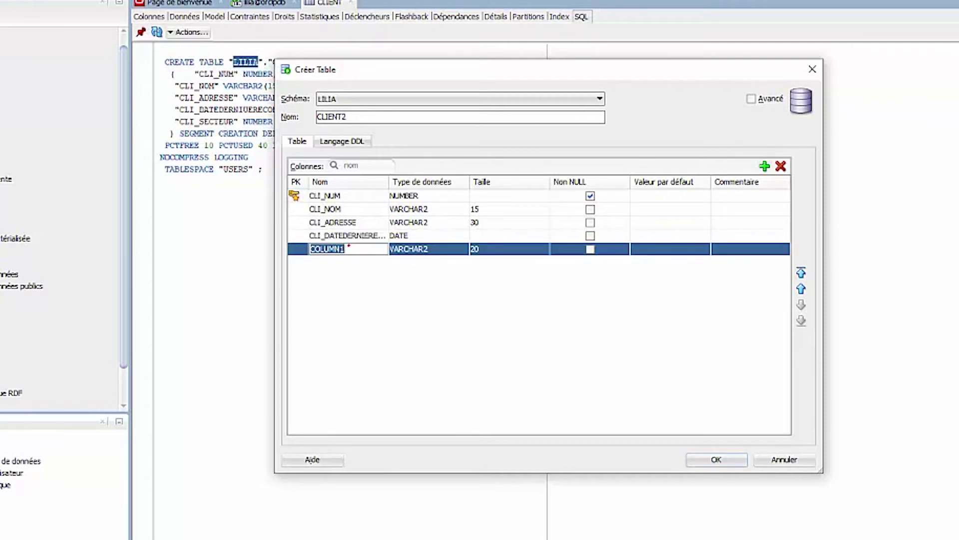
type("cli_secteur")
left_click(429, 235)
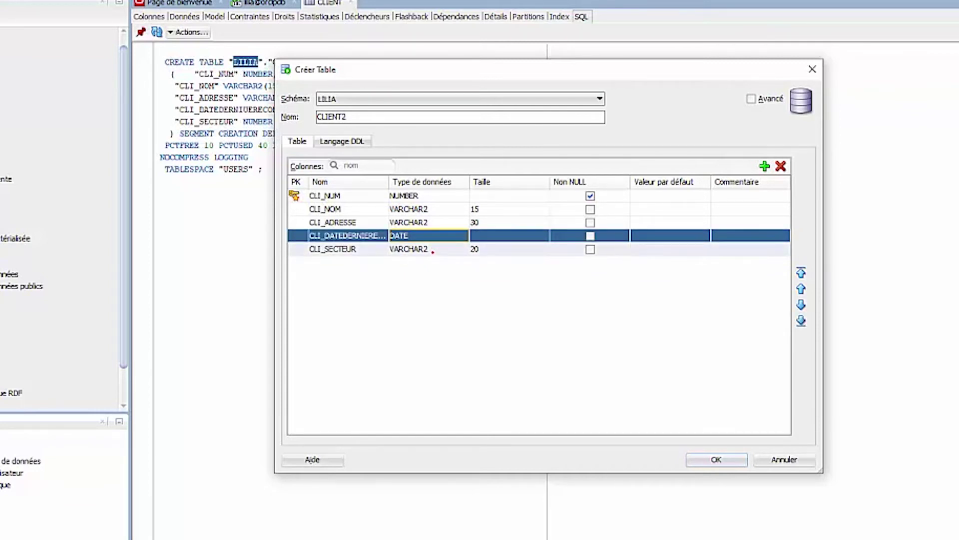
left_click(433, 250)
left_click(433, 250)
left_click(422, 272)
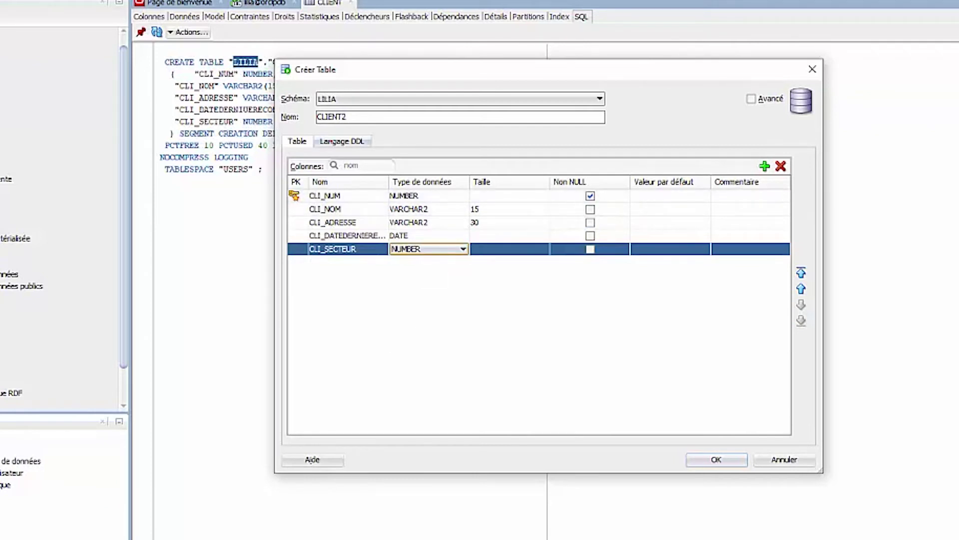
Review the generated DDL for CLIENT2 and create the table
left_click(341, 141)
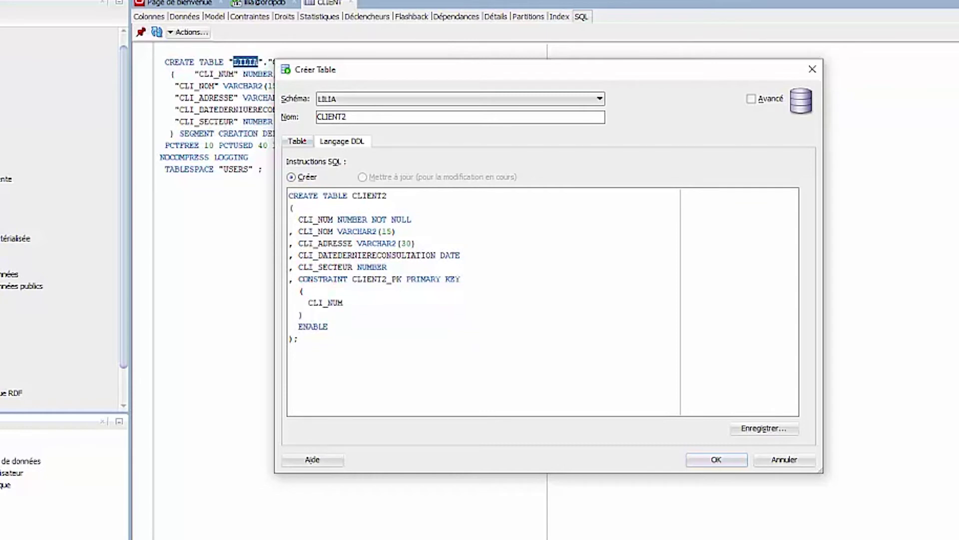
left_click(297, 141)
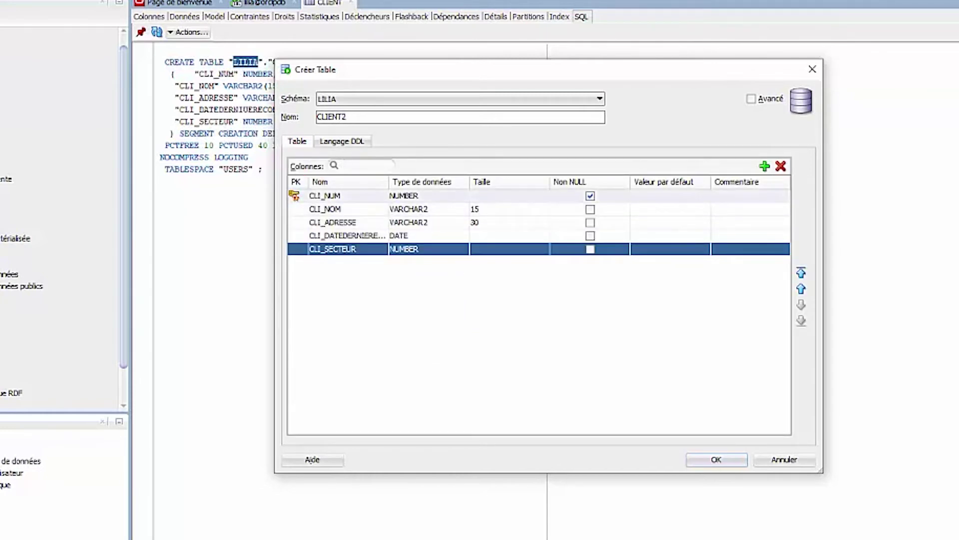
left_click(339, 141)
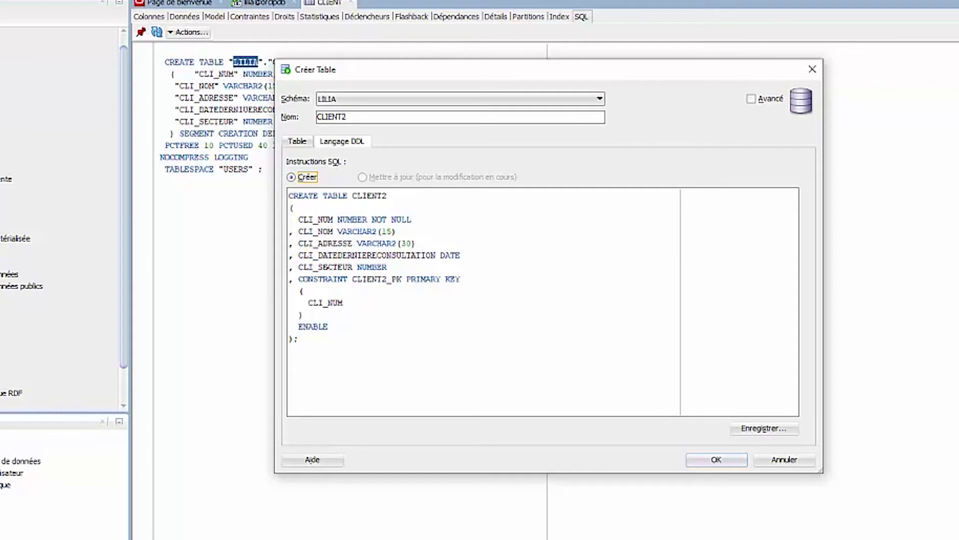
left_click(298, 141)
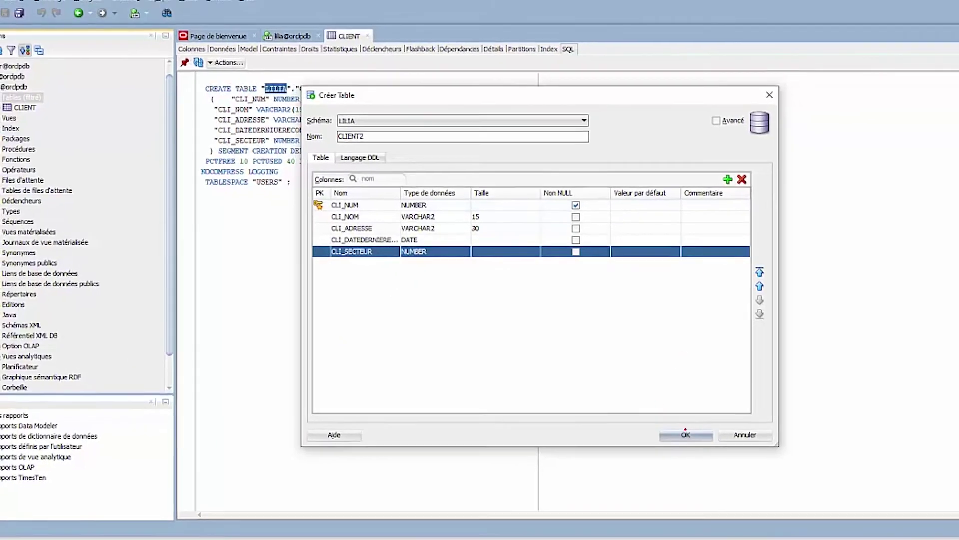
left_click(716, 459)
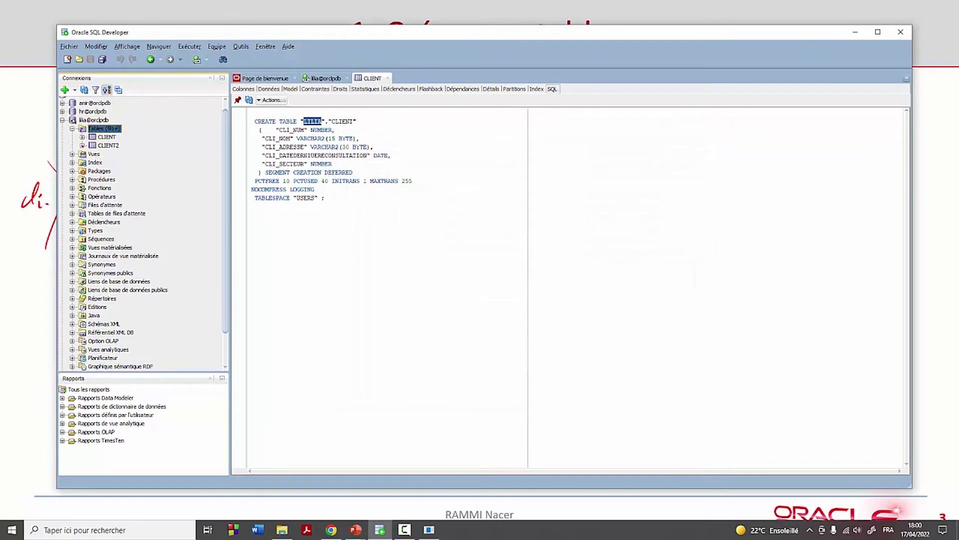
Inspect CLIENT2's SQL definition in the connection tree and run describe Client2 in SQL Plus
left_click(108, 145)
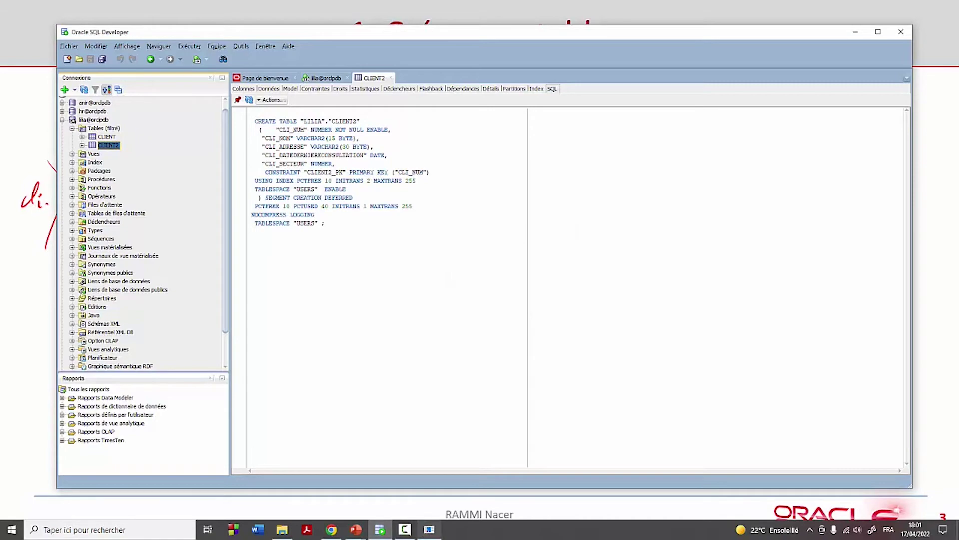
left_click(429, 530)
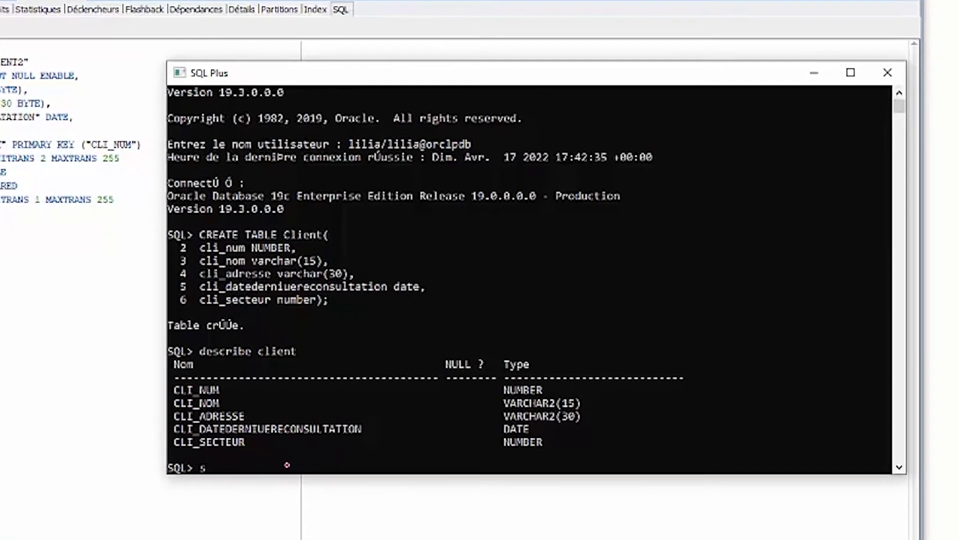
type("des")
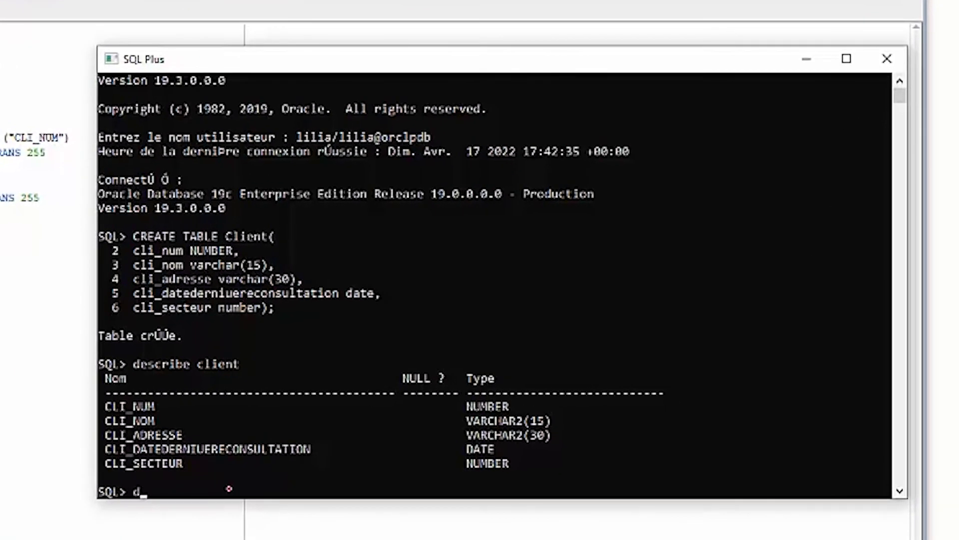
type("cribe Ckli")
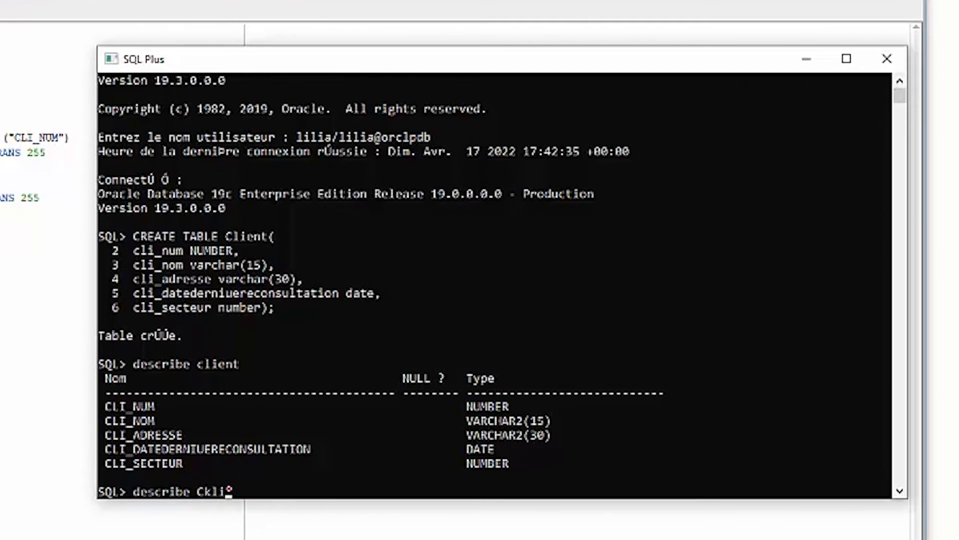
key("BackSpace")
key("BackSpace")
key("BackSpace")
type("lientr")
key("BackSpace")
key("BackSpace")
key("BackSpace")
type("nt2")
key("Return")
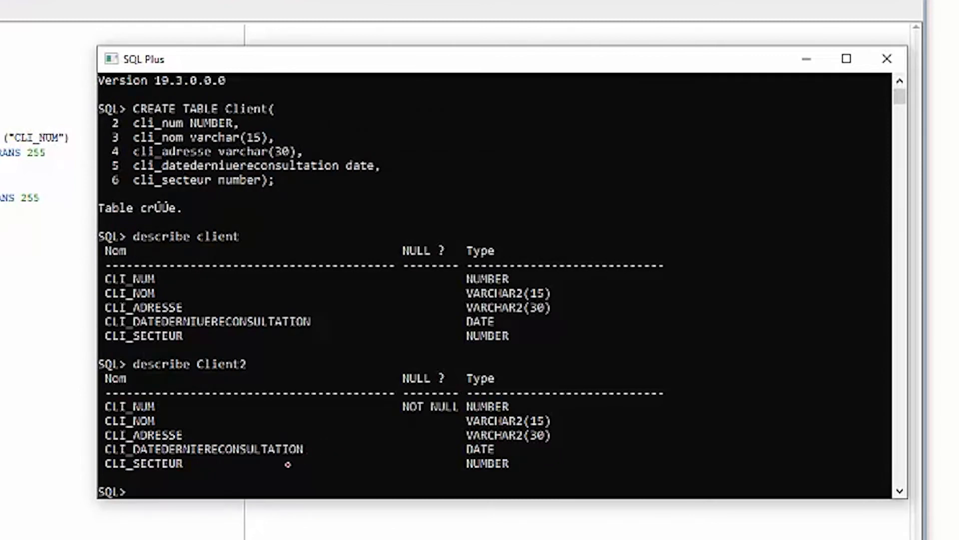
Delete the Client2 table by running drop table Client2; in SQL Plus
type("drop tabl")
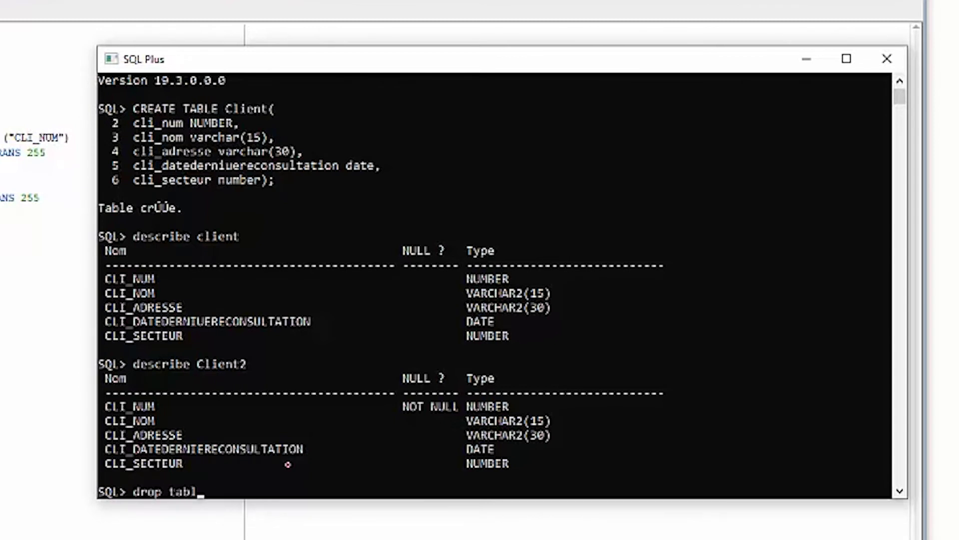
type("e Client2")
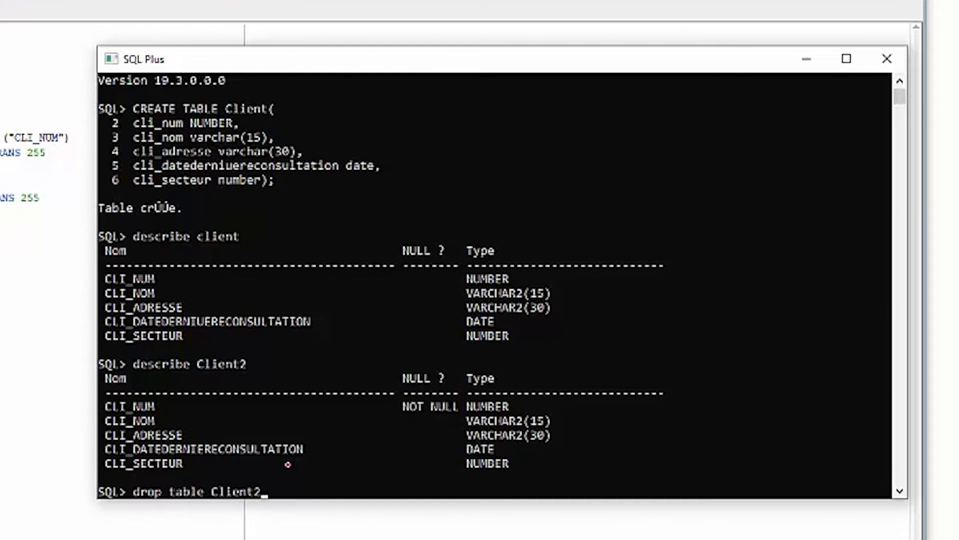
type(";")
key("Return")
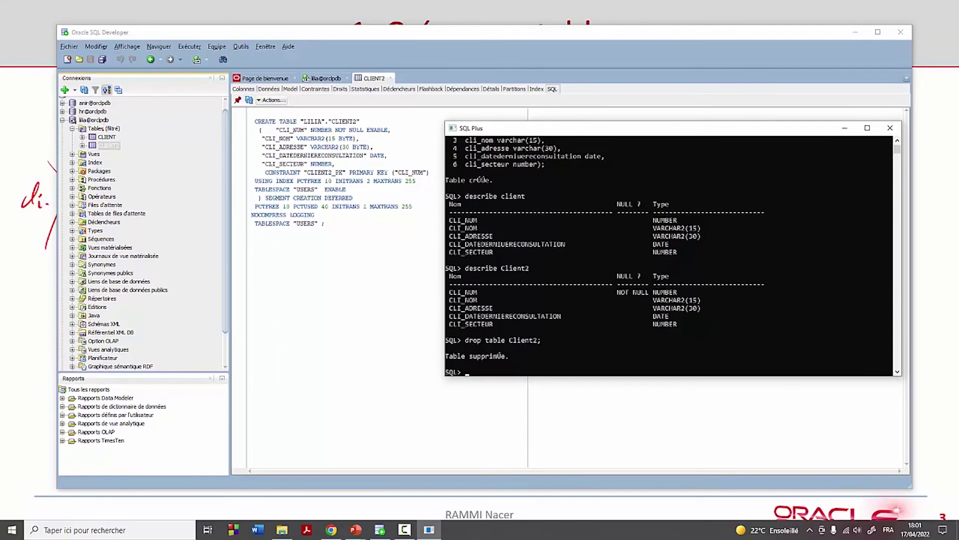
Switch to SQL Developer, refresh the connection's object tree, and display the CLIENT table's SQL definition
key("alt+Tab")
left_click(95, 120)
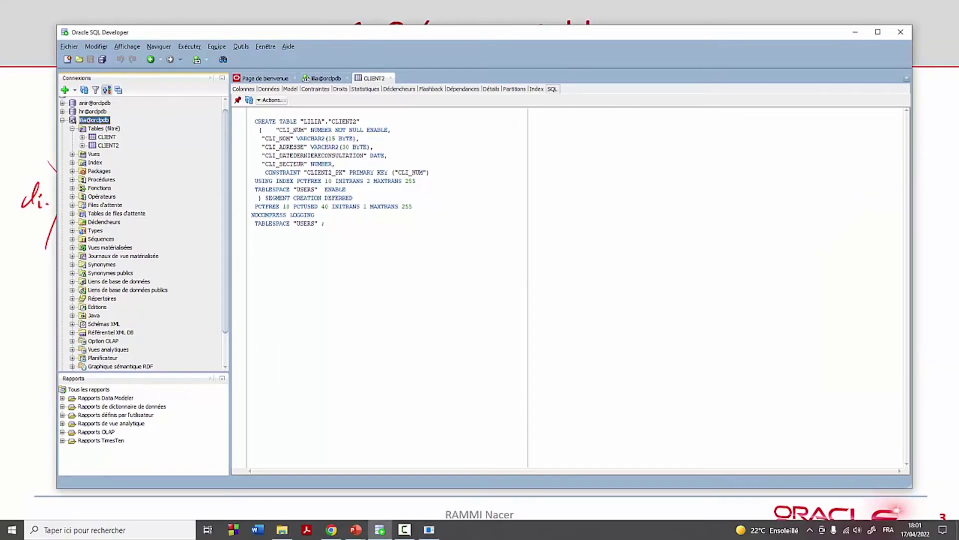
left_click(84, 90)
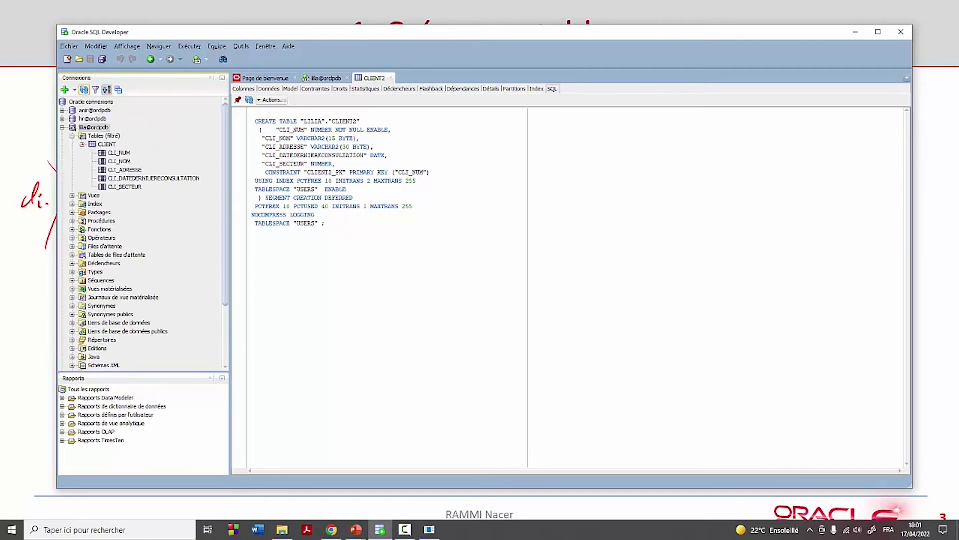
left_click(83, 144)
left_click(106, 144)
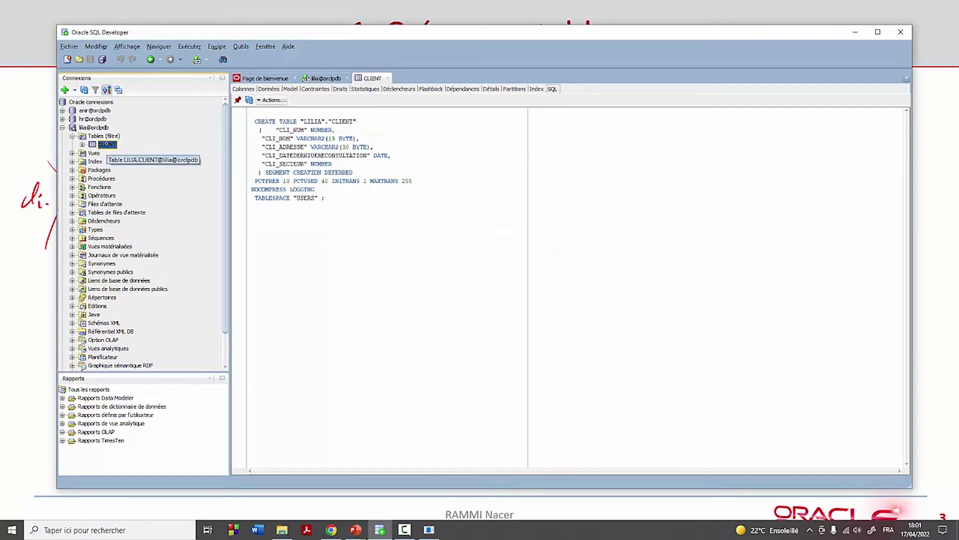
Start deleting the CLIENT table through the graphical dialog and review the drop statement it generates
right_click(107, 144)
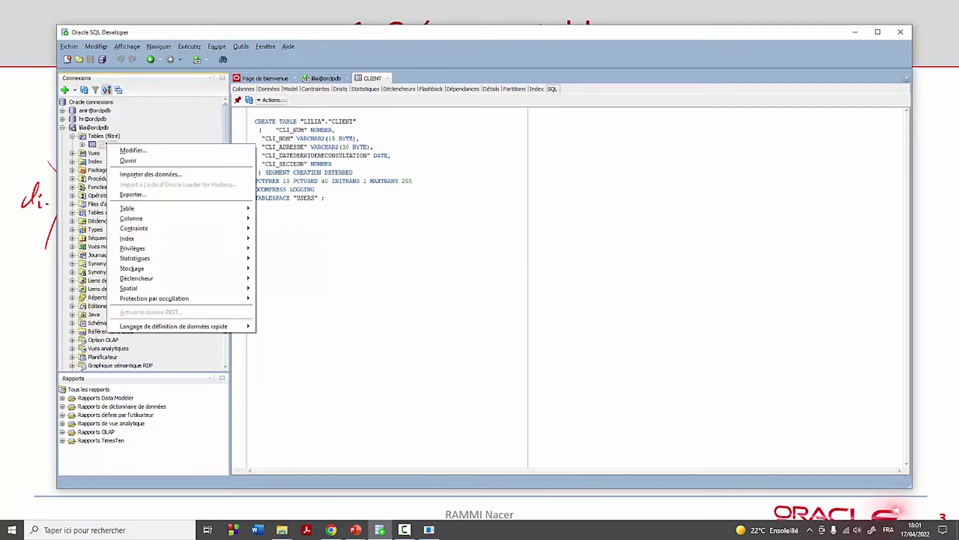
mouse_move(128, 210)
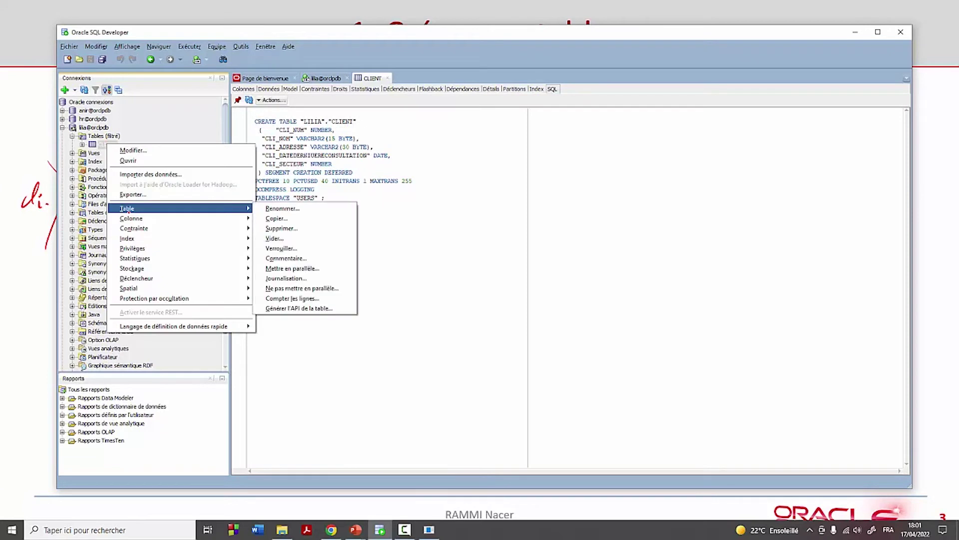
left_click(281, 228)
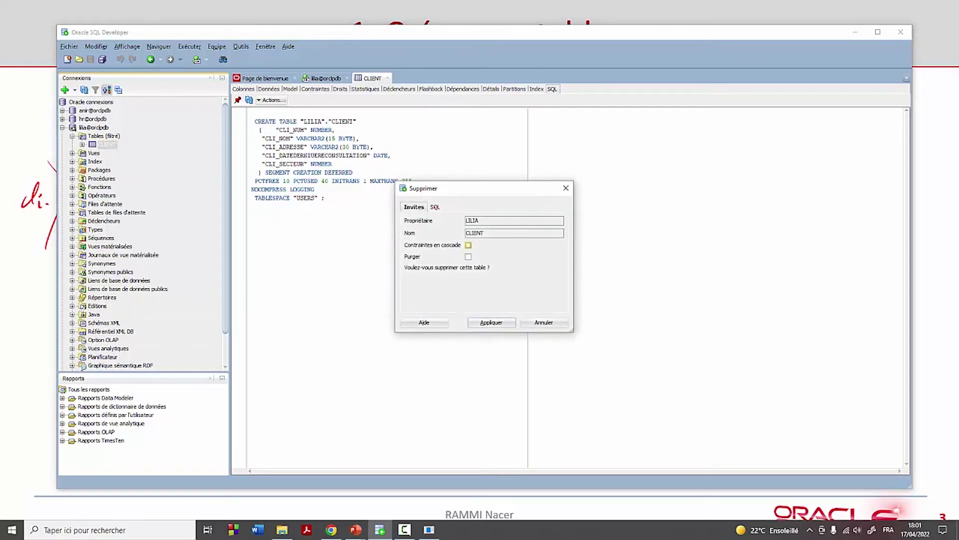
left_click(433, 207)
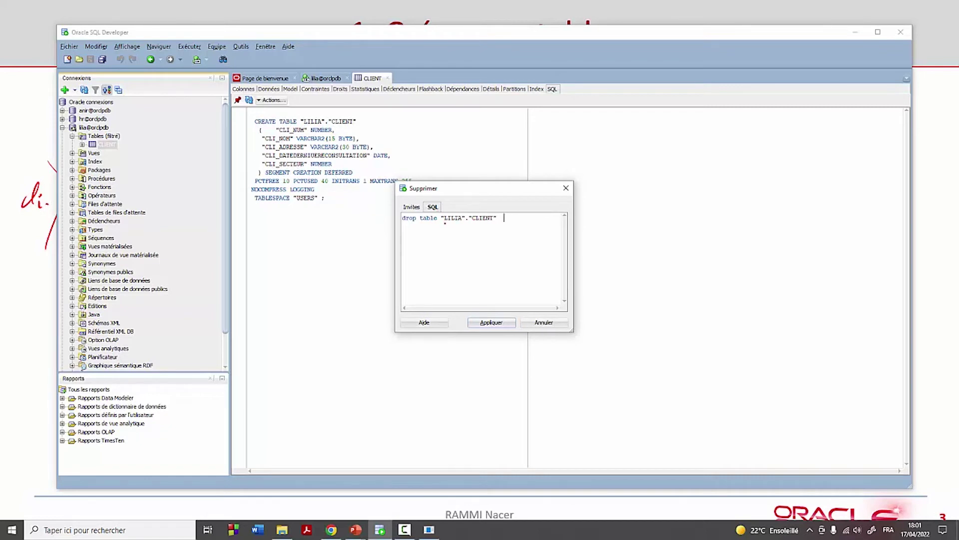
left_click(412, 207)
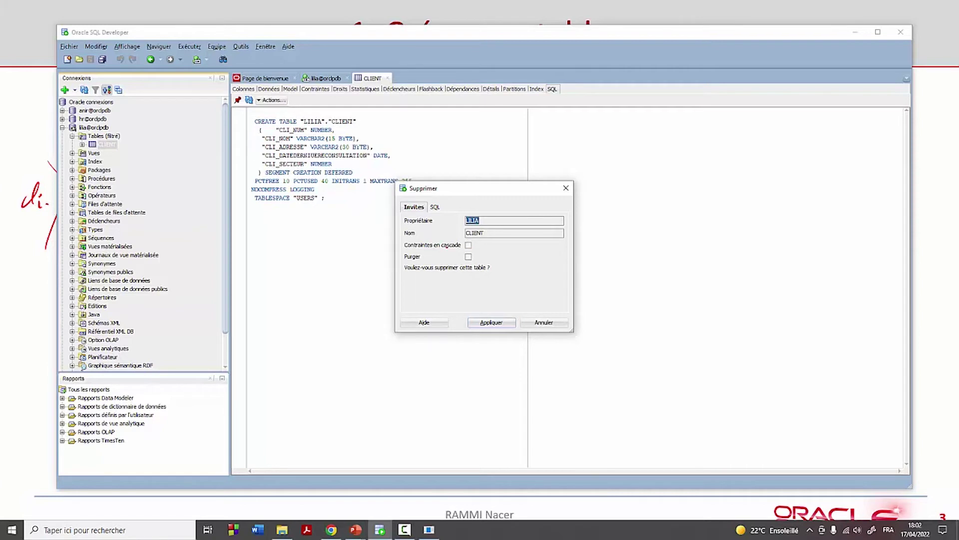
left_click(468, 245)
Switch to the PowerPoint slideshow and examine the database's relational schema on the preceding slide
left_click(355, 530)
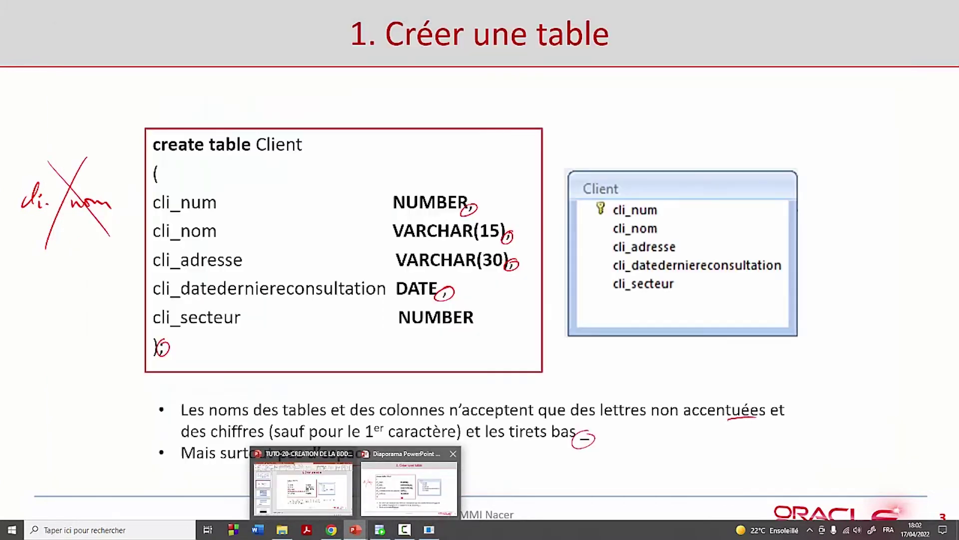
left_click(408, 482)
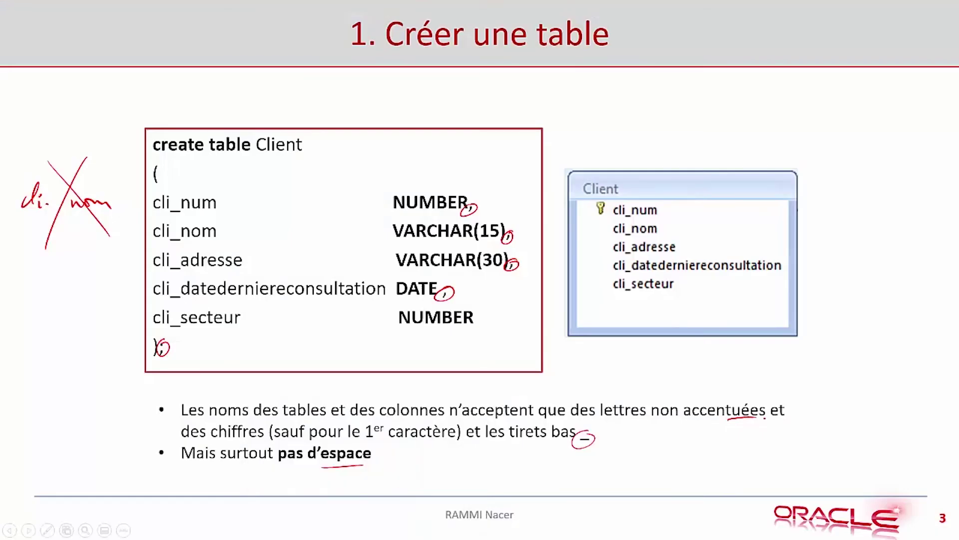
key("Left")
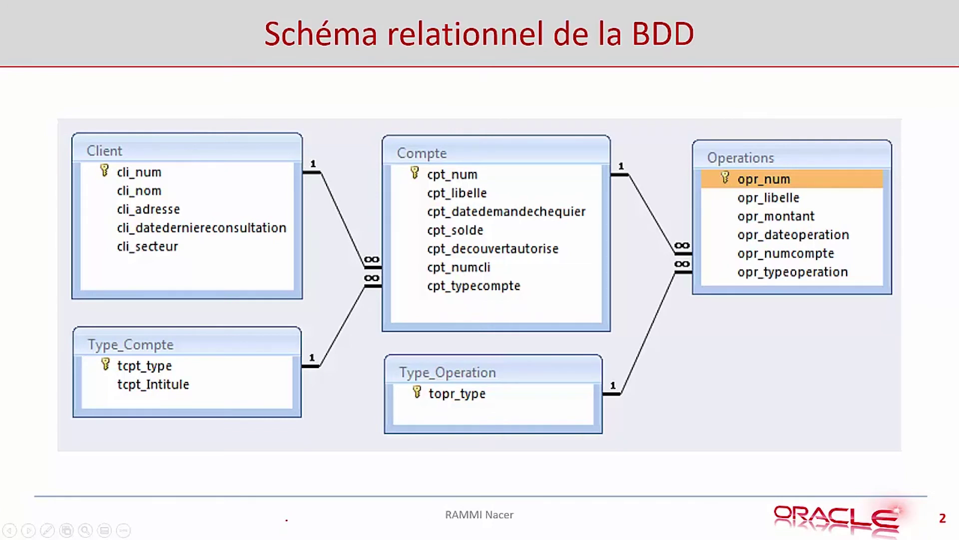
key("Right")
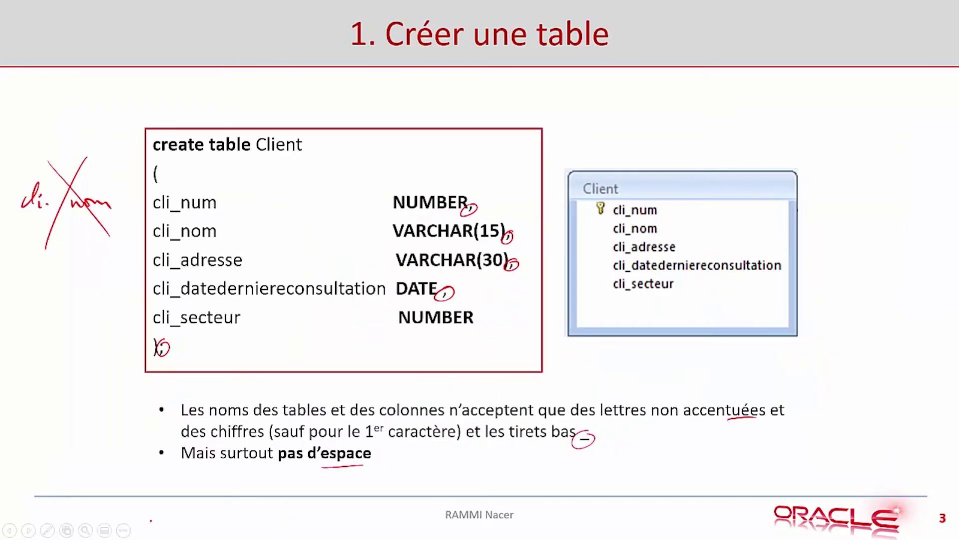
Return to SQL Developer, enable cascade constraints for deleting CLIENT, and widen the dialog to read the full generated SQL
key("alt+Tab")
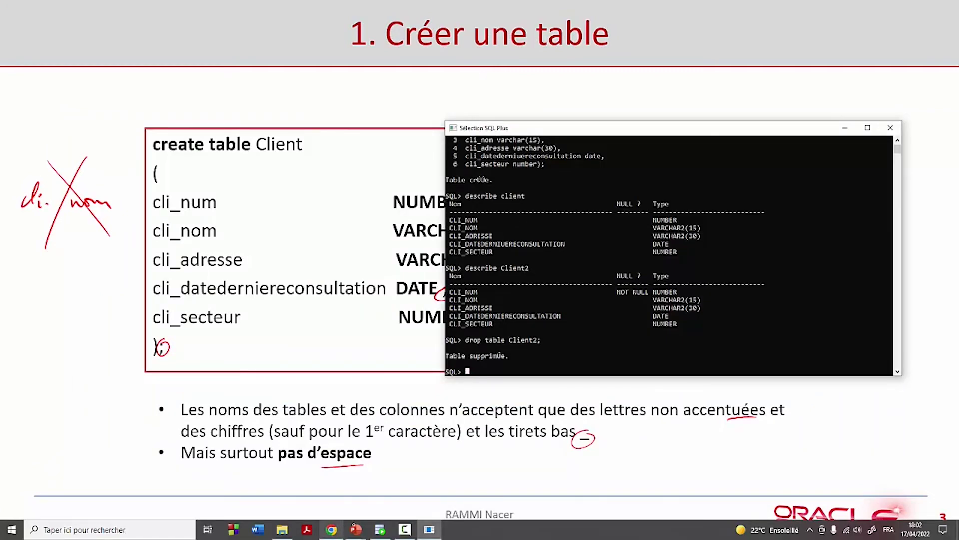
left_click(380, 530)
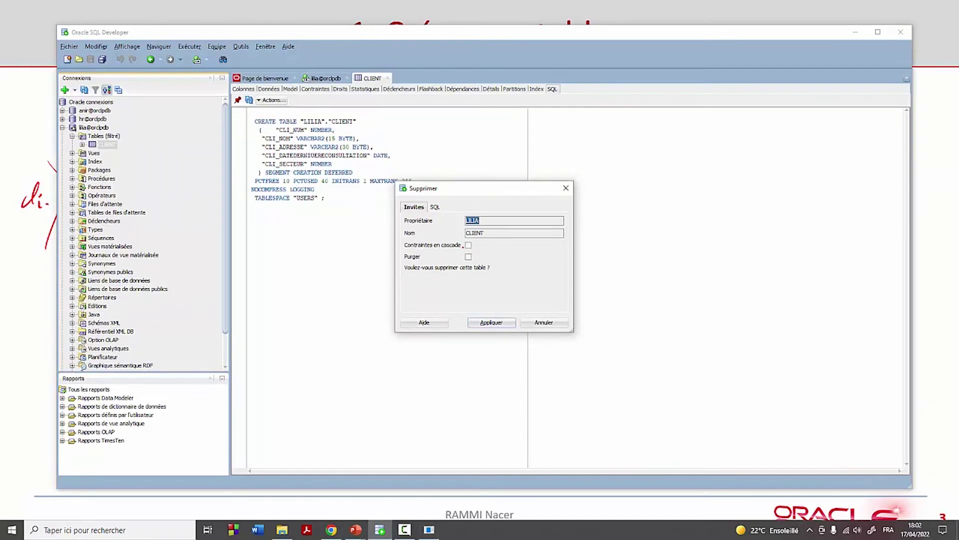
left_click(468, 245)
left_click(435, 207)
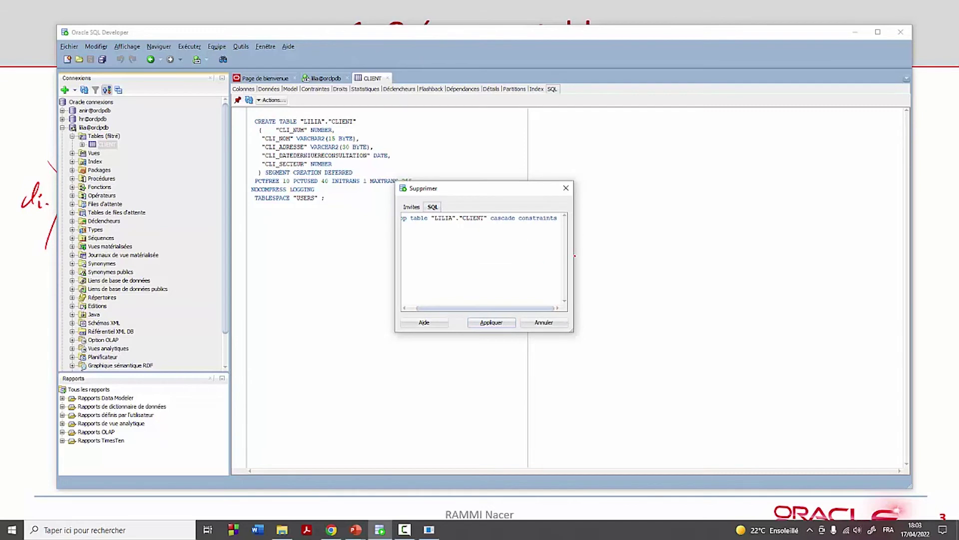
left_click_drag(575, 256, 735, 256)
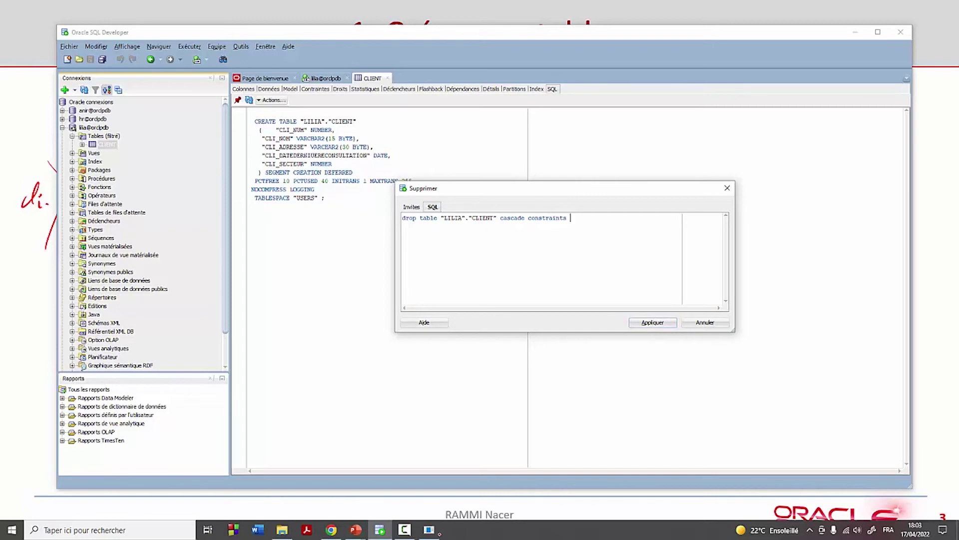
Switch to SQL Plus and drop the Client table with the statement "drop table Client cascade constraints;"
key("alt+Tab")
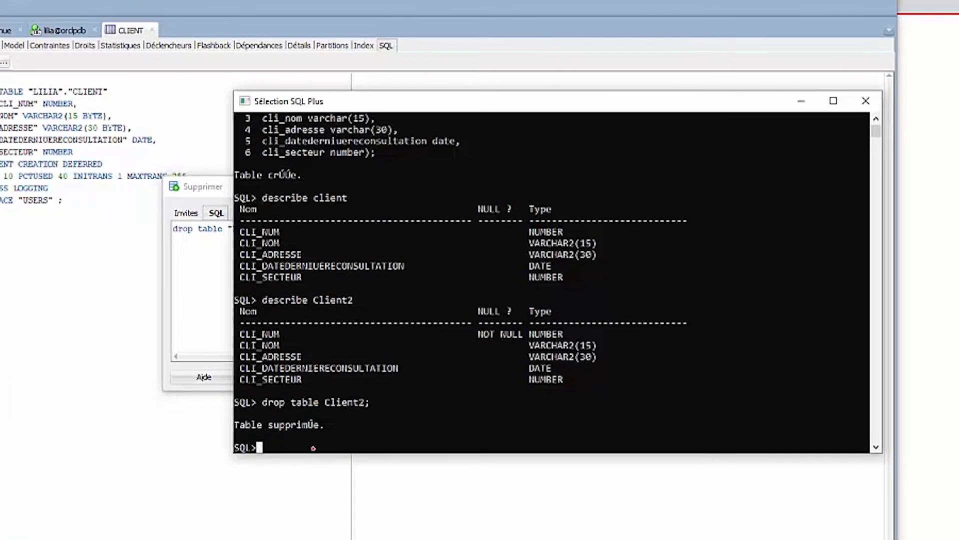
key("Escape")
type("dro")
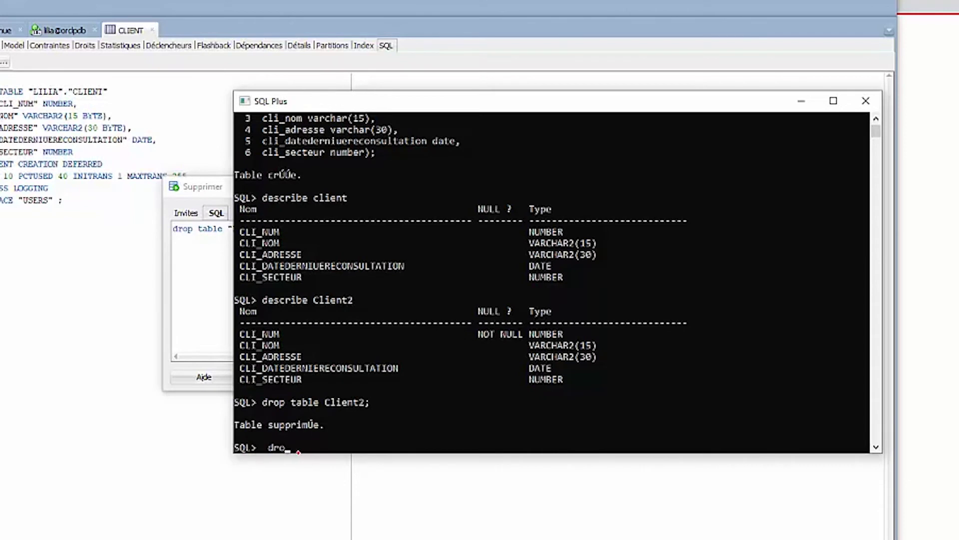
type("p table Client cascade con")
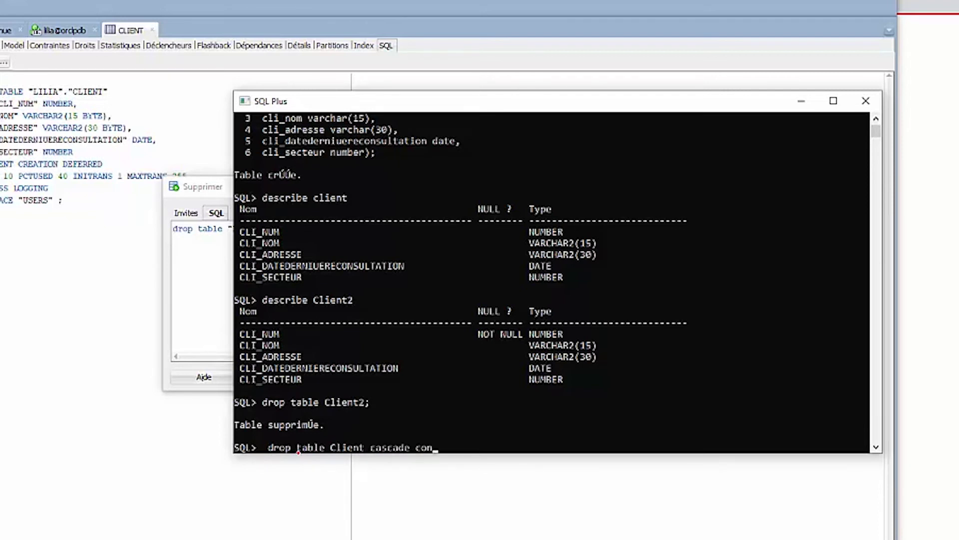
type("straints;")
left_click_drag(418, 101, 416, 164)
key("Return")
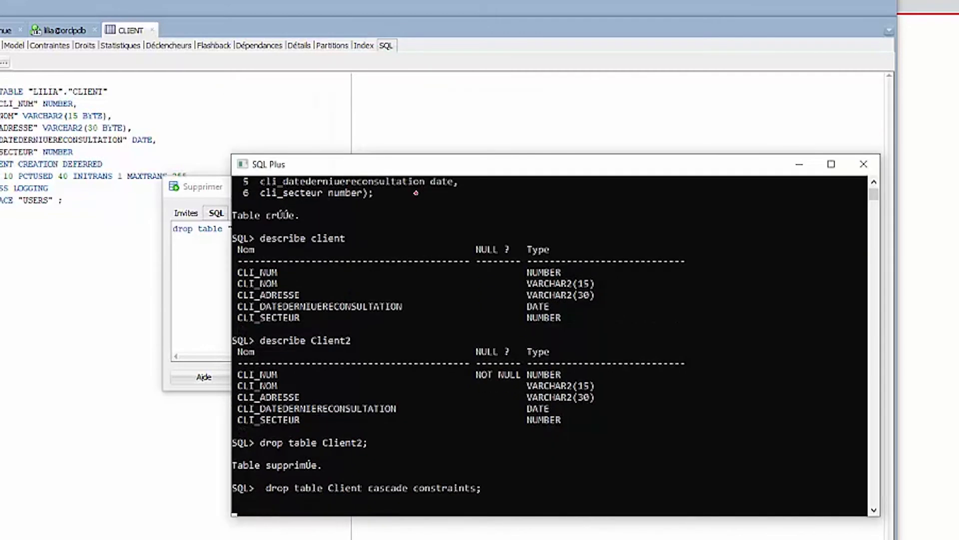
Return to SQL Developer, dismiss the table deletion dialog, refresh the lilia@orclpdb connection's object tree, and close the CLIENT table's view
left_click(216, 179)
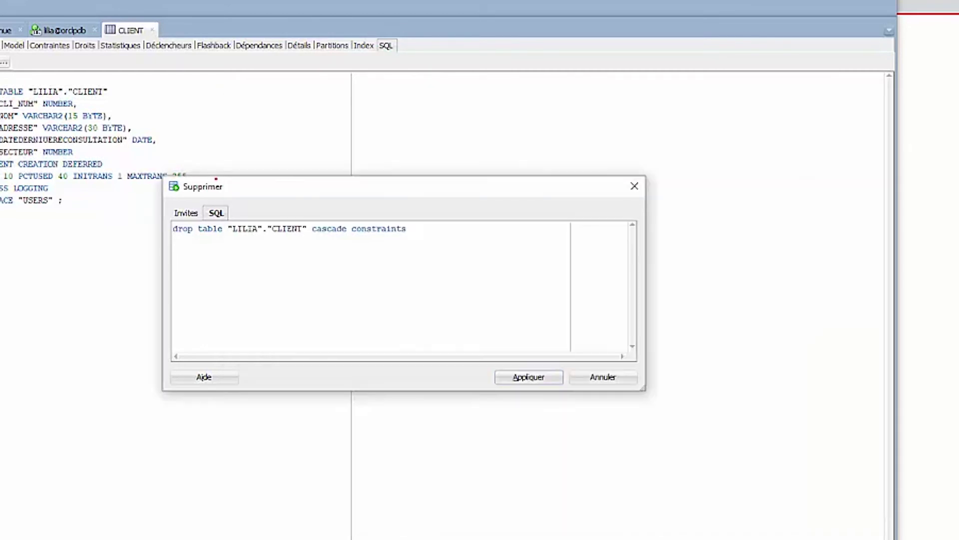
left_click(635, 186)
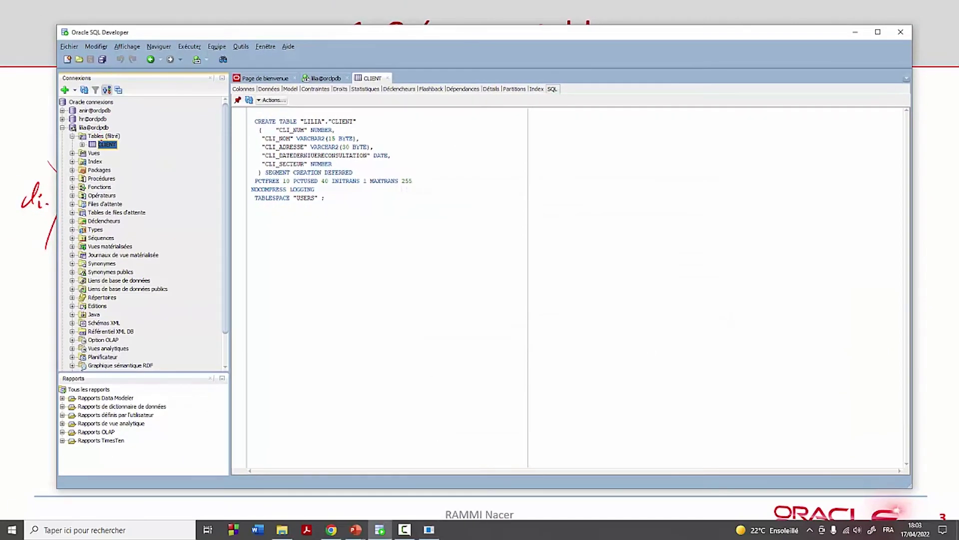
left_click(94, 127)
left_click(84, 90)
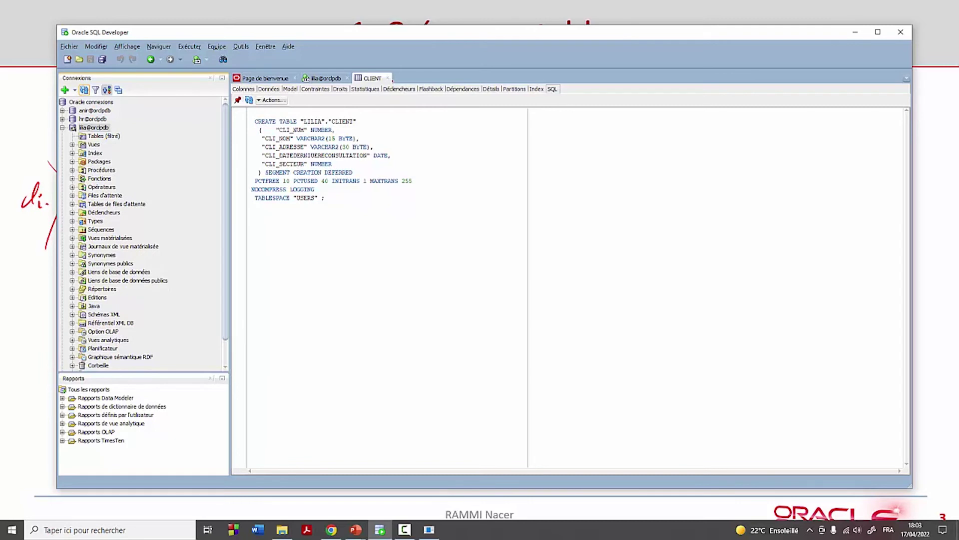
left_click(388, 78)
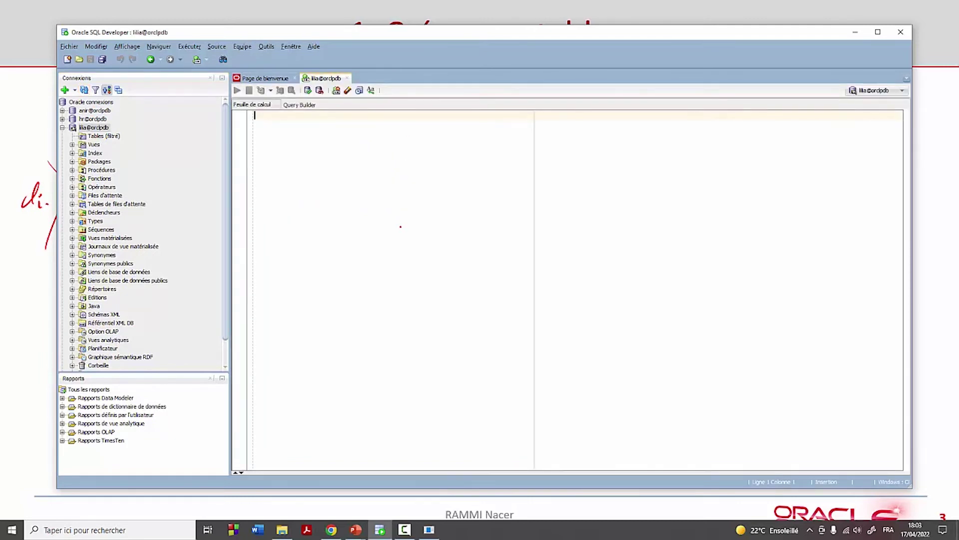